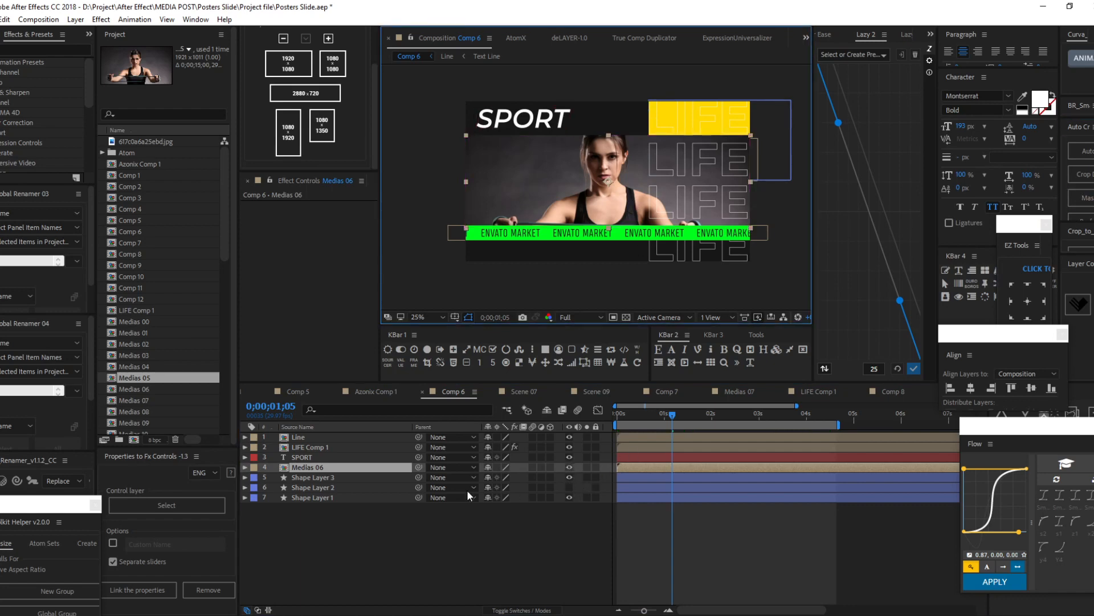
Step: Inside the Medias 06 precomp, add a yellow rectangle covering the full composition frame to Shape Layer 1
{"action": "double_click", "coordinate": [337, 468]}
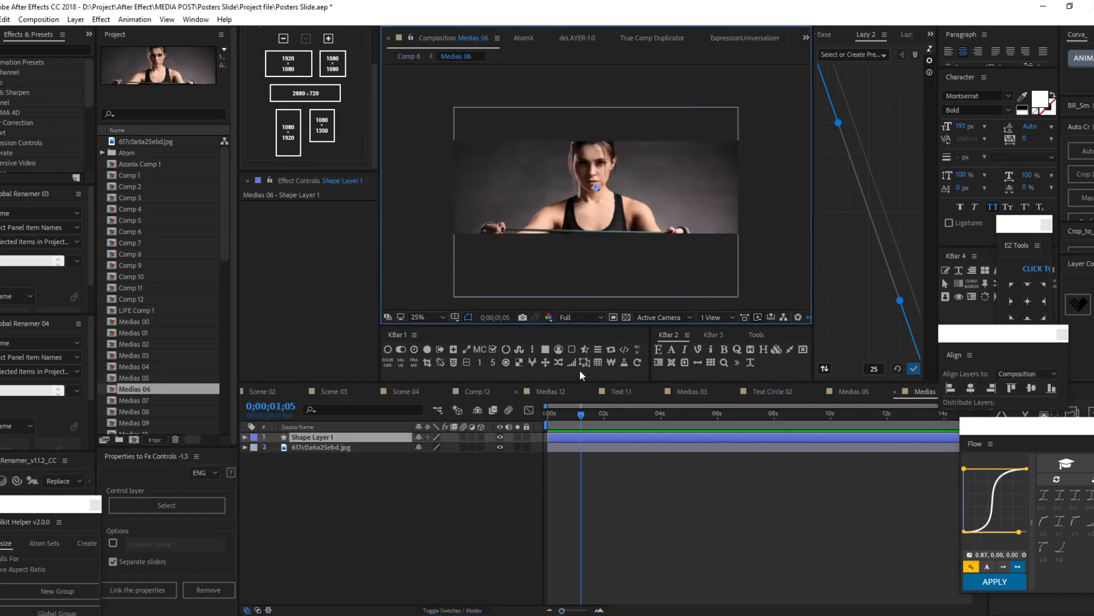
{"action": "left_click", "coordinate": [756, 335]}
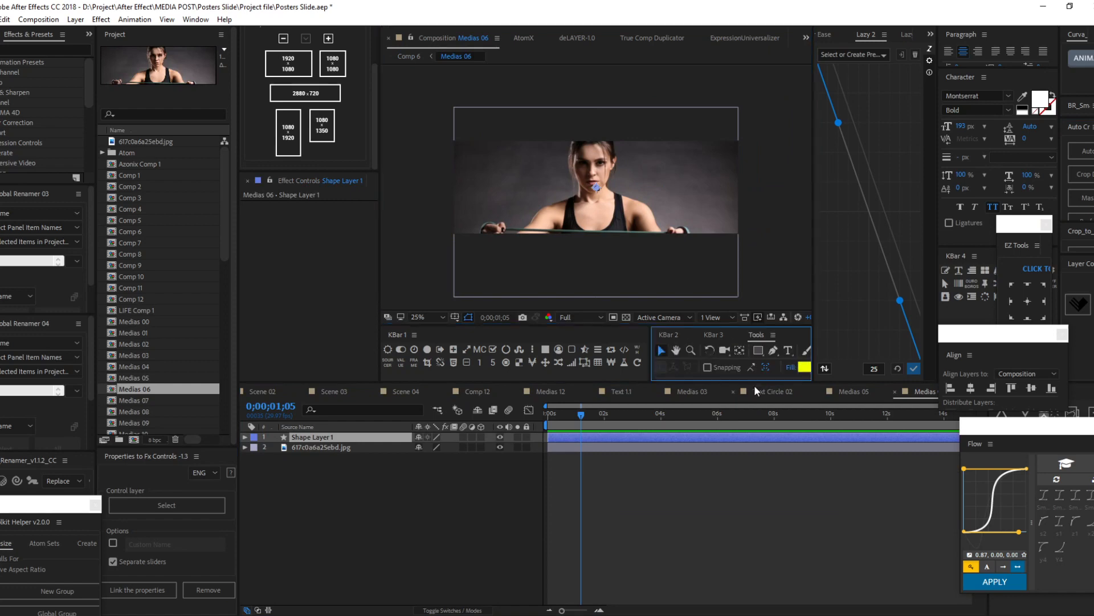
{"action": "double_click", "coordinate": [756, 350]}
{"action": "left_click", "coordinate": [664, 352]}
{"action": "key", "text": "ctrl+z"}
{"action": "left_click", "coordinate": [670, 336]}
{"action": "left_click", "coordinate": [305, 549]}
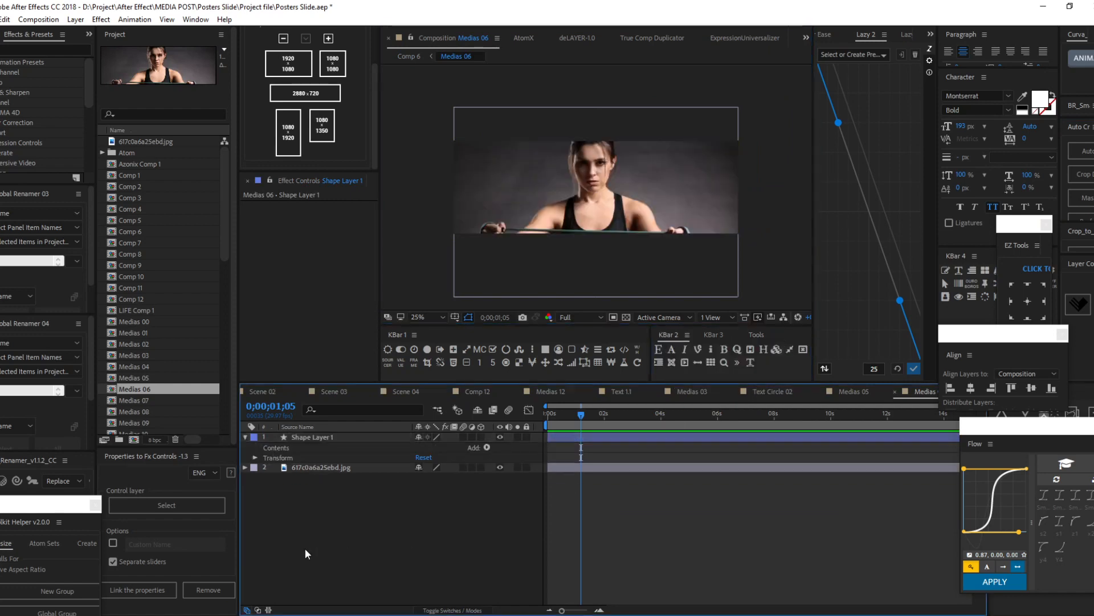
{"action": "left_click", "coordinate": [348, 443]}
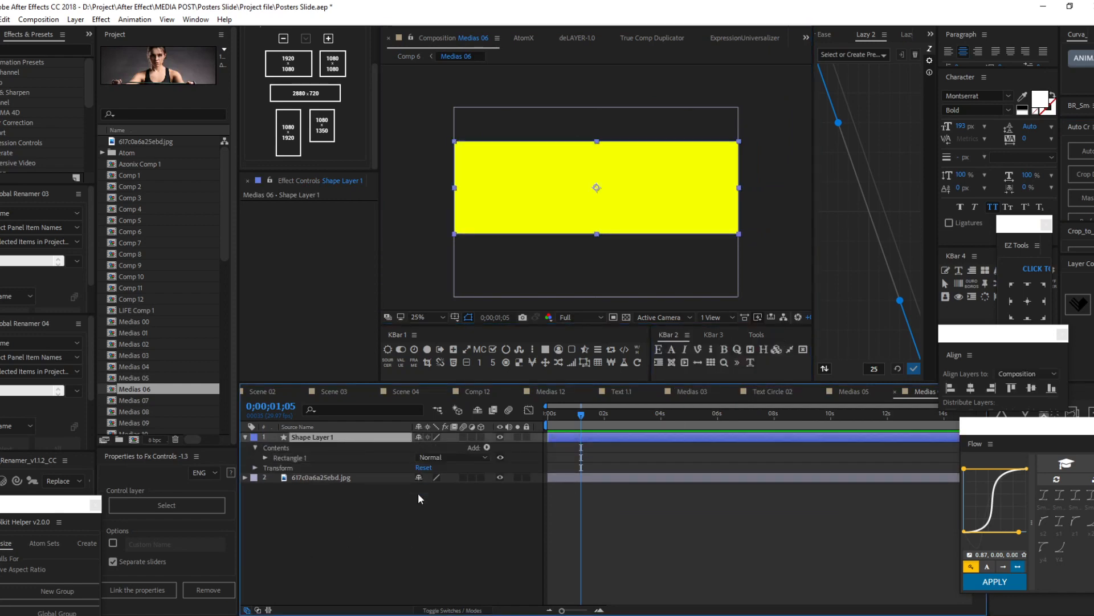
Step: Move the yellow rectangle layer out of Medias 06 into Comp 6, directly above the Medias 06 layer
{"action": "key", "text": "Delete"}
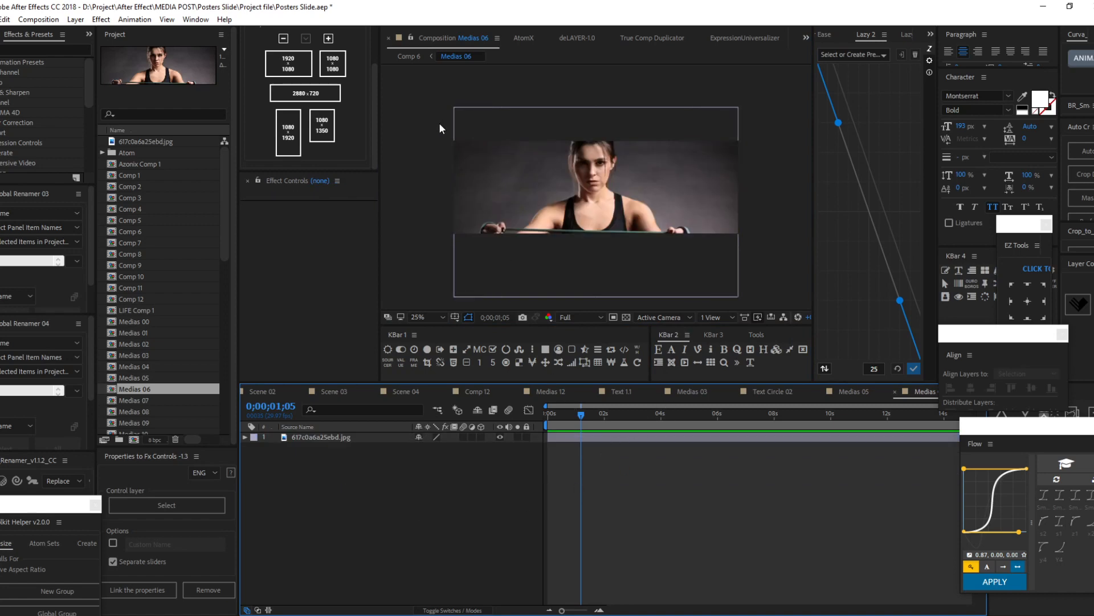
{"action": "key", "text": "Tab"}
{"action": "left_click", "coordinate": [389, 488]}
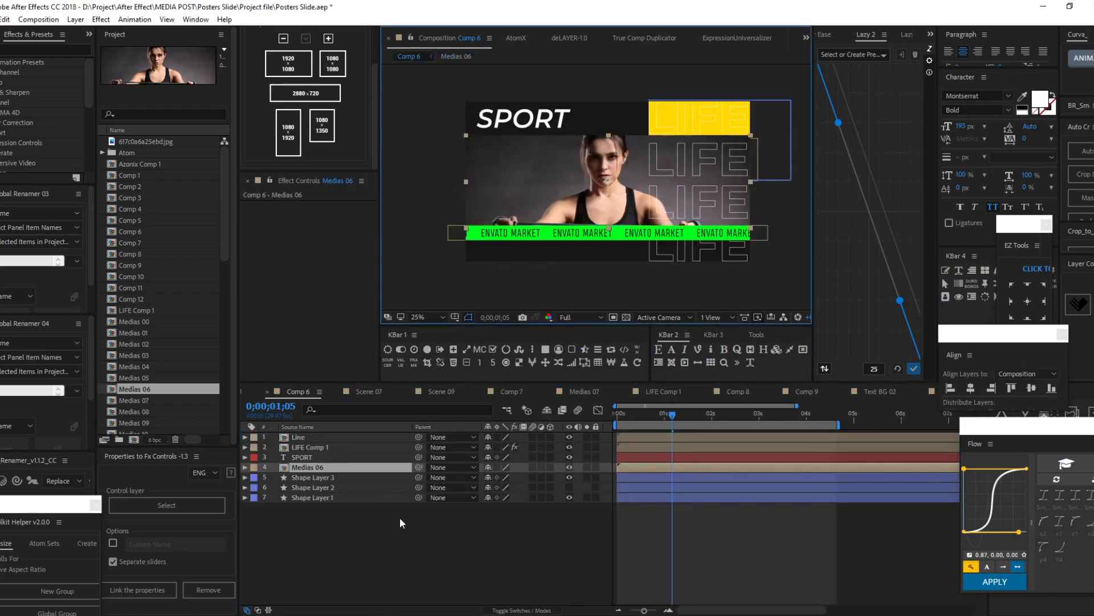
{"action": "key", "text": "ctrl+v"}
{"action": "left_click_drag", "start_coordinate": [418, 467], "coordinate": [349, 476]}
{"action": "left_click", "coordinate": [450, 468]}
{"action": "left_click", "coordinate": [430, 533]}
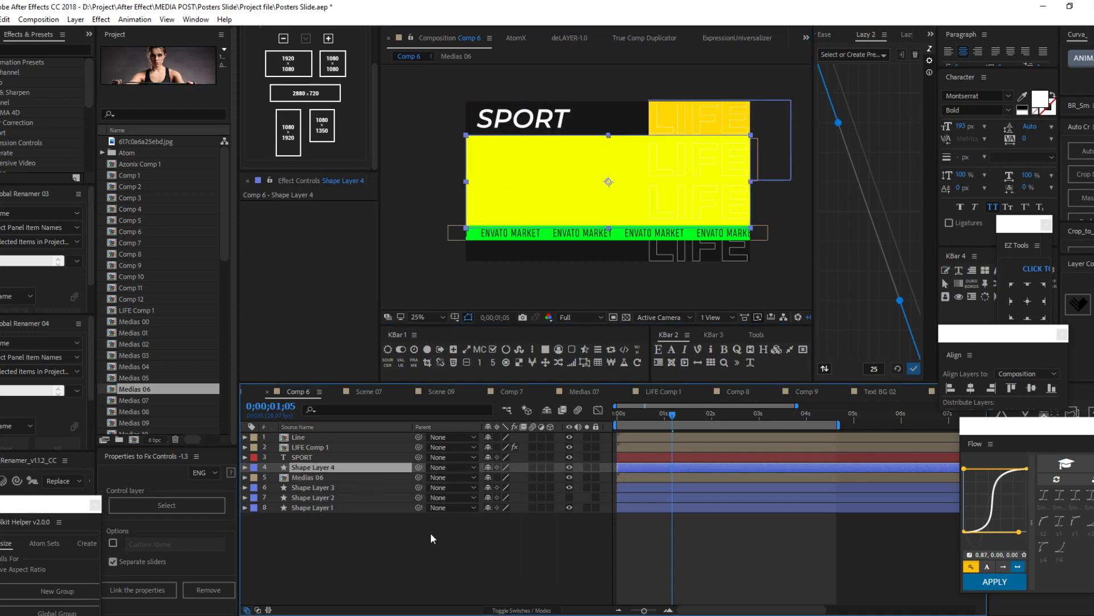
Step: Use Shape Layer 4 as the track matte for Medias 06 and add Scale keyframes to both layers at 0;00;01;05
{"action": "left_click", "coordinate": [348, 476]}
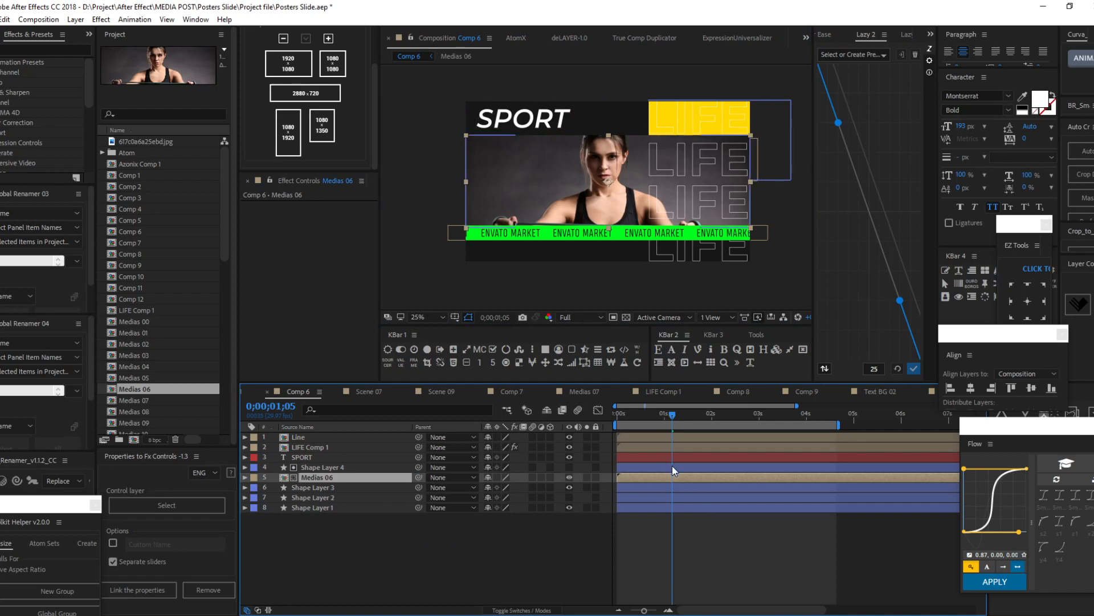
{"action": "left_click", "coordinate": [672, 466], "text": "shift"}
{"action": "key", "text": "alt+shift+s"}
Step: At 0;00;00;00, unlink Shape Layer 4's Scale dimensions and set its vertical Scale to 0%
{"action": "key", "text": "Home"}
{"action": "left_click", "coordinate": [619, 550]}
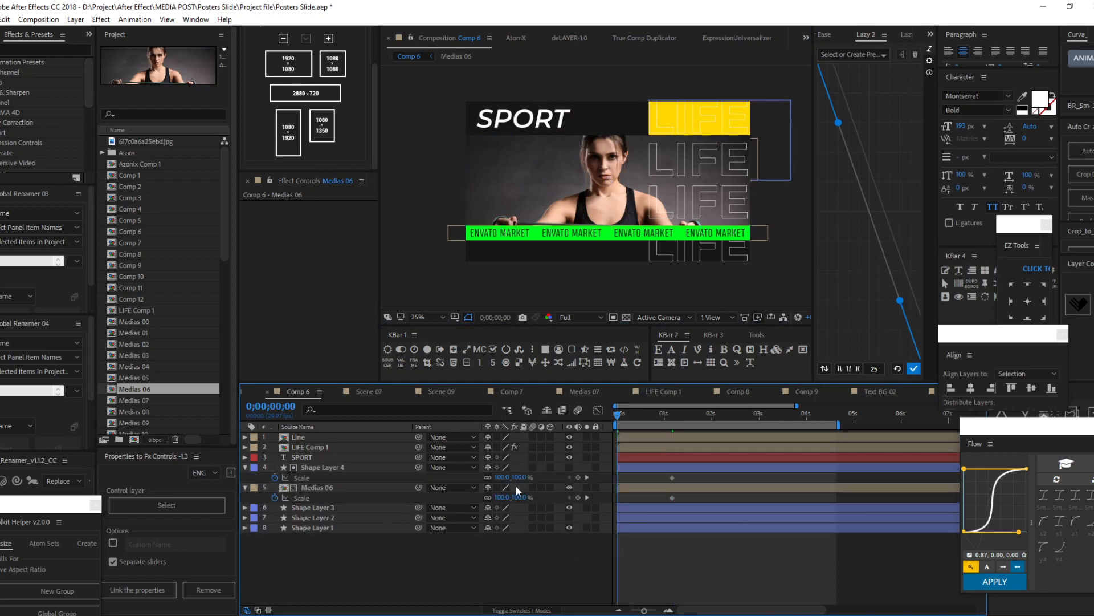
{"action": "left_click", "coordinate": [487, 478]}
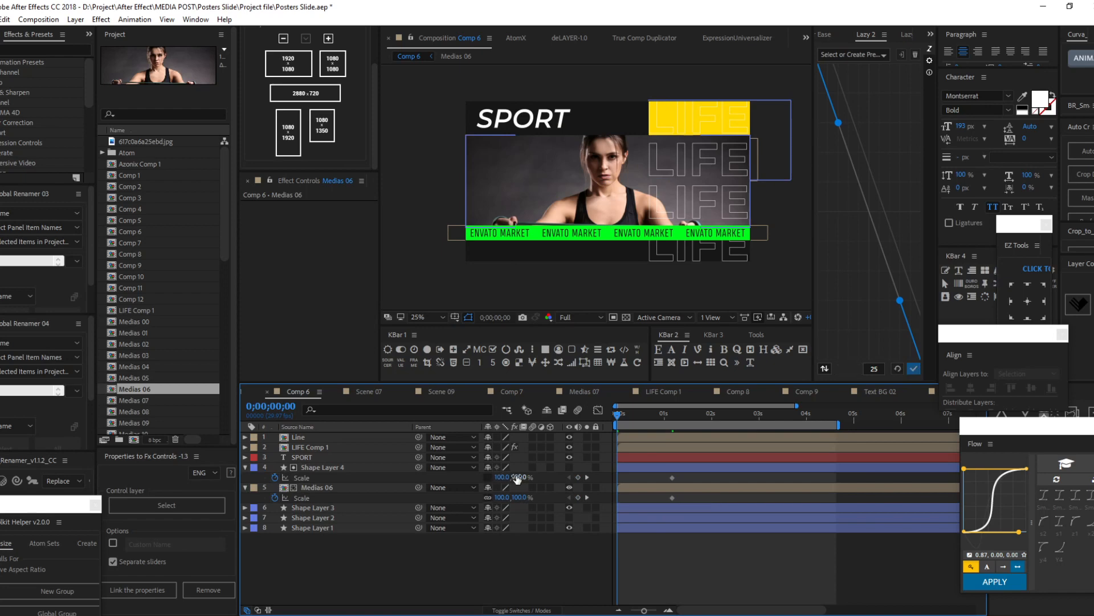
{"action": "left_click", "coordinate": [521, 477]}
{"action": "type", "text": "0"}
Step: Animate the Medias 06 Scale from 100% at the start to 129% at 0;00;01;05
{"action": "left_click", "coordinate": [405, 487]}
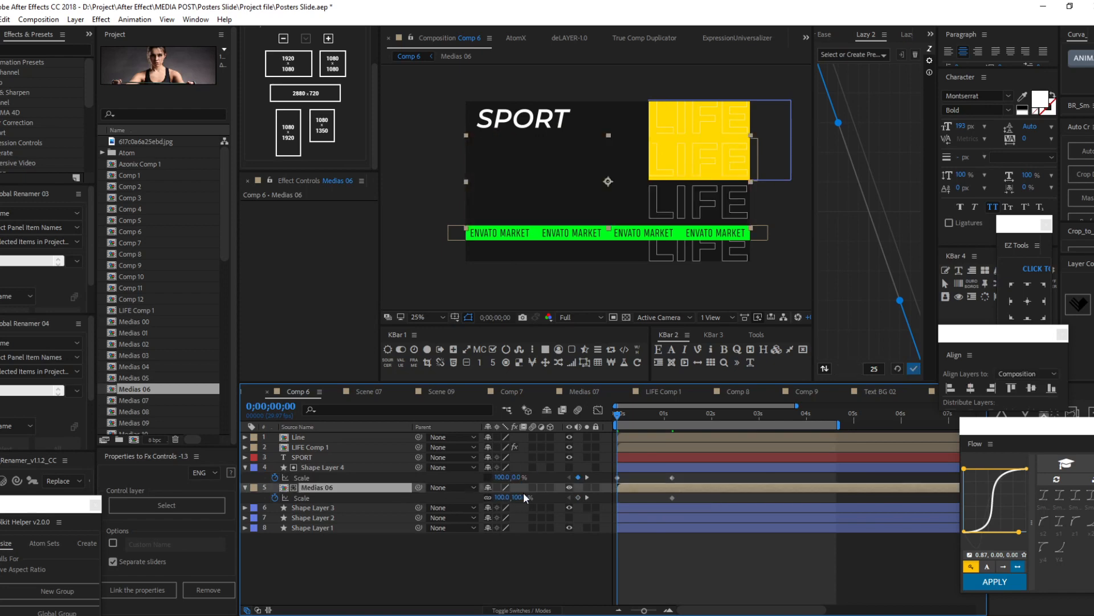
{"action": "left_click", "coordinate": [579, 498]}
{"action": "key", "text": "k"}
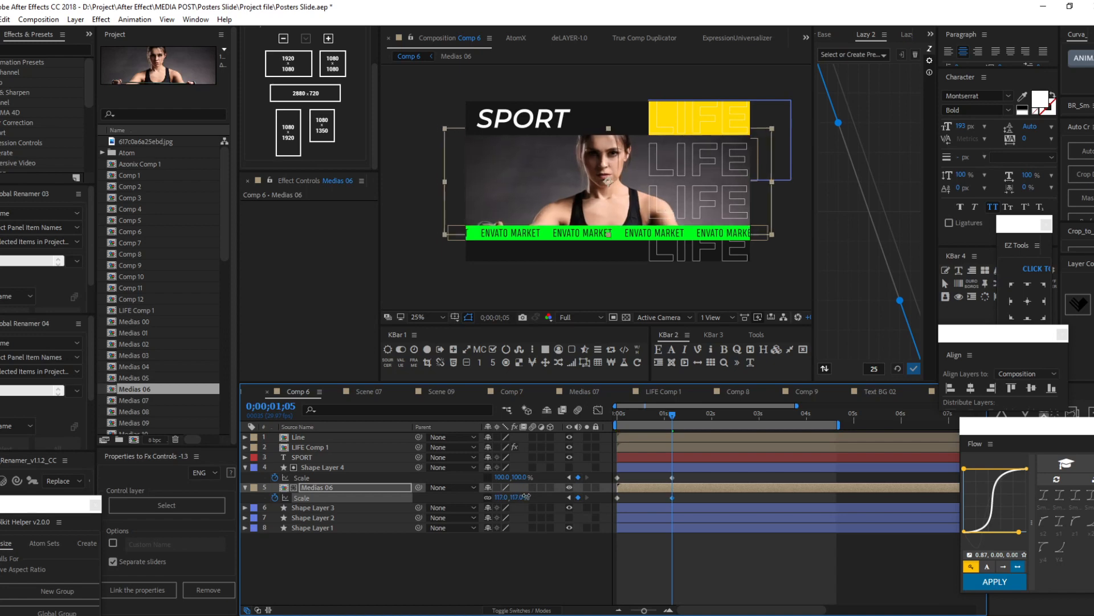
{"action": "left_click_drag", "start_coordinate": [533, 497], "coordinate": [535, 496]}
Step: Add a mask to Medias 06, reduce its height around the photo area, and crop the precomp to the mask
{"action": "left_click", "coordinate": [671, 349]}
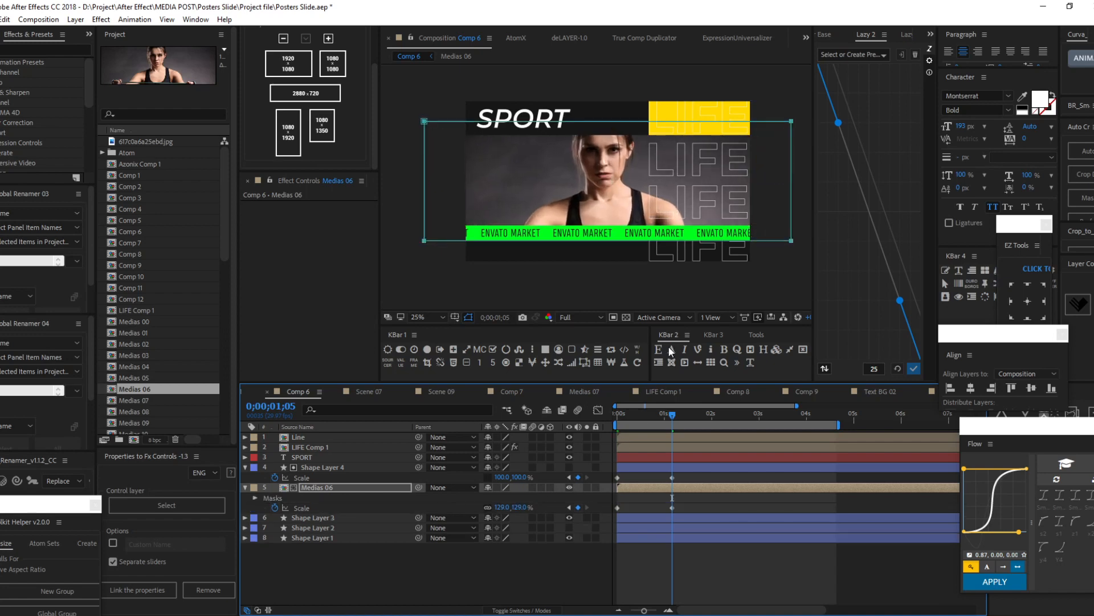
{"action": "left_click", "coordinate": [609, 134]}
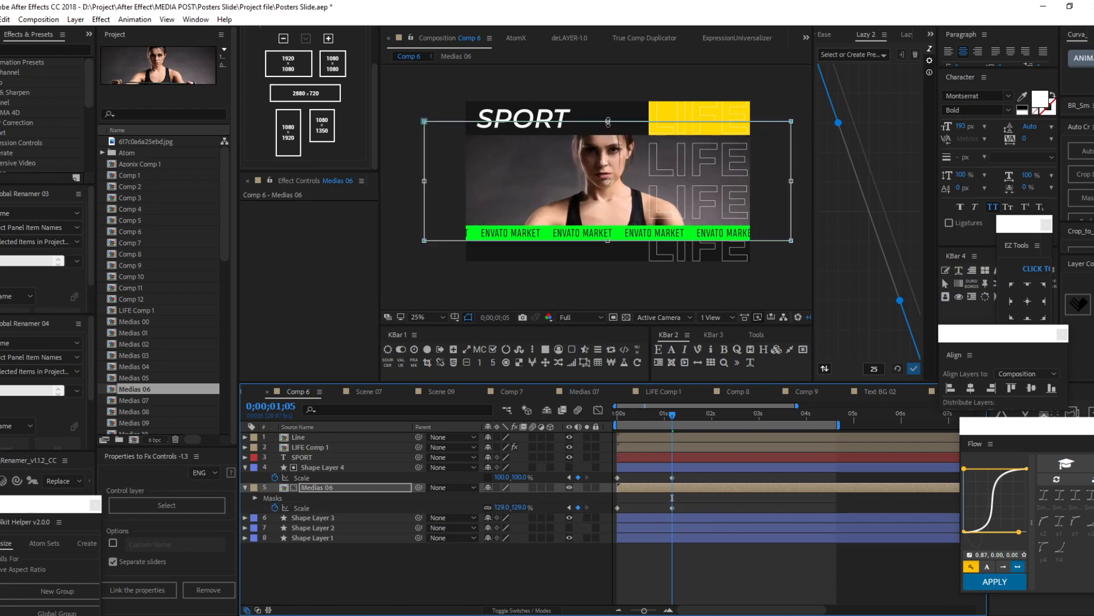
{"action": "left_click_drag", "start_coordinate": [609, 121], "coordinate": [610, 134]}
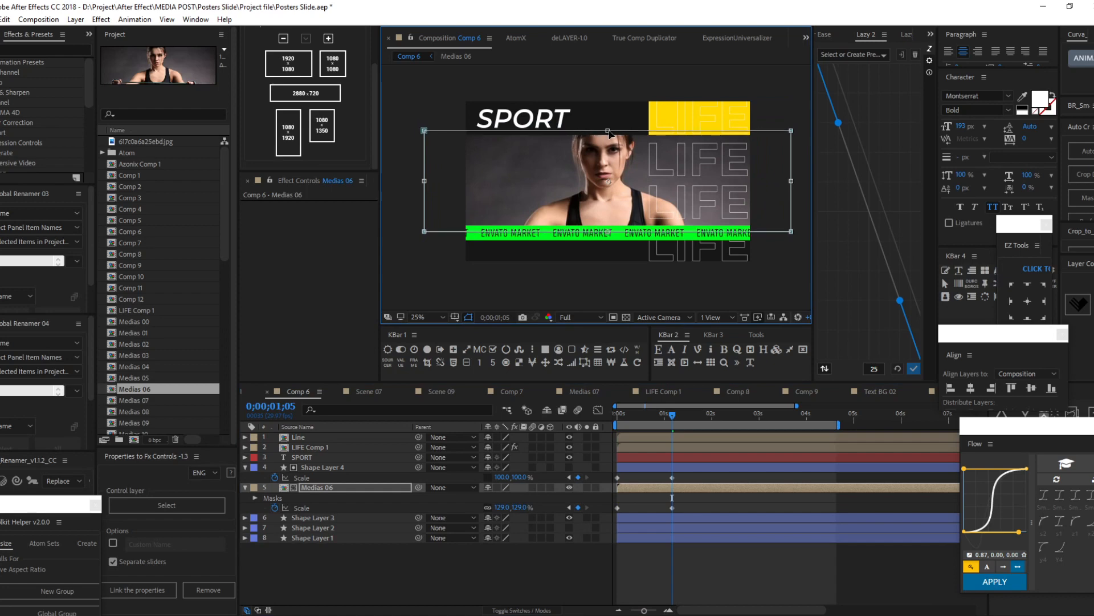
{"action": "left_click", "coordinate": [1085, 199]}
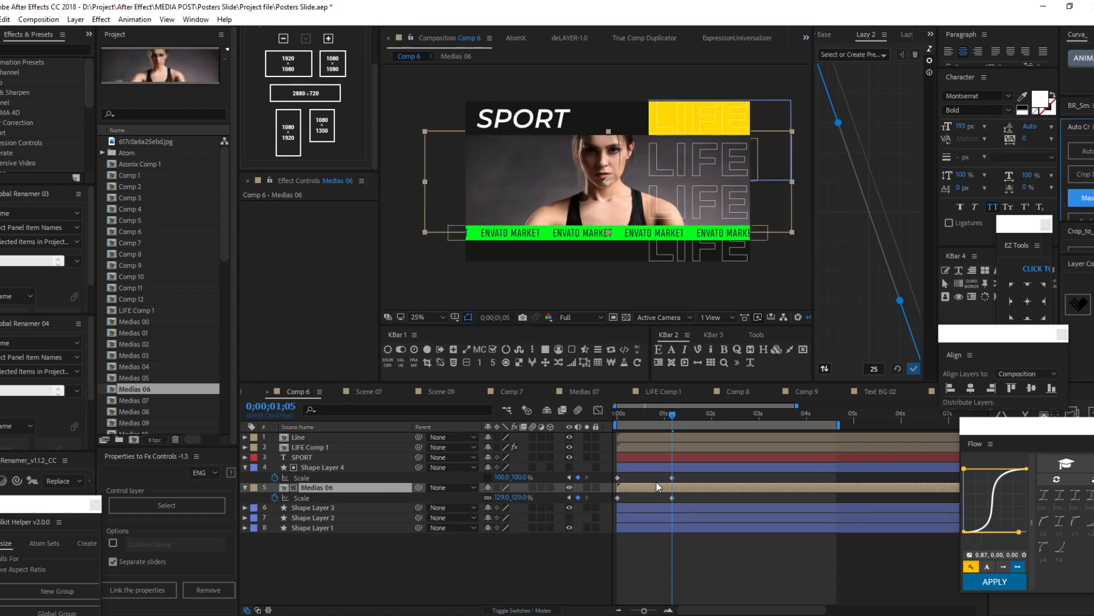
{"action": "left_click", "coordinate": [665, 463]}
{"action": "left_click", "coordinate": [639, 546]}
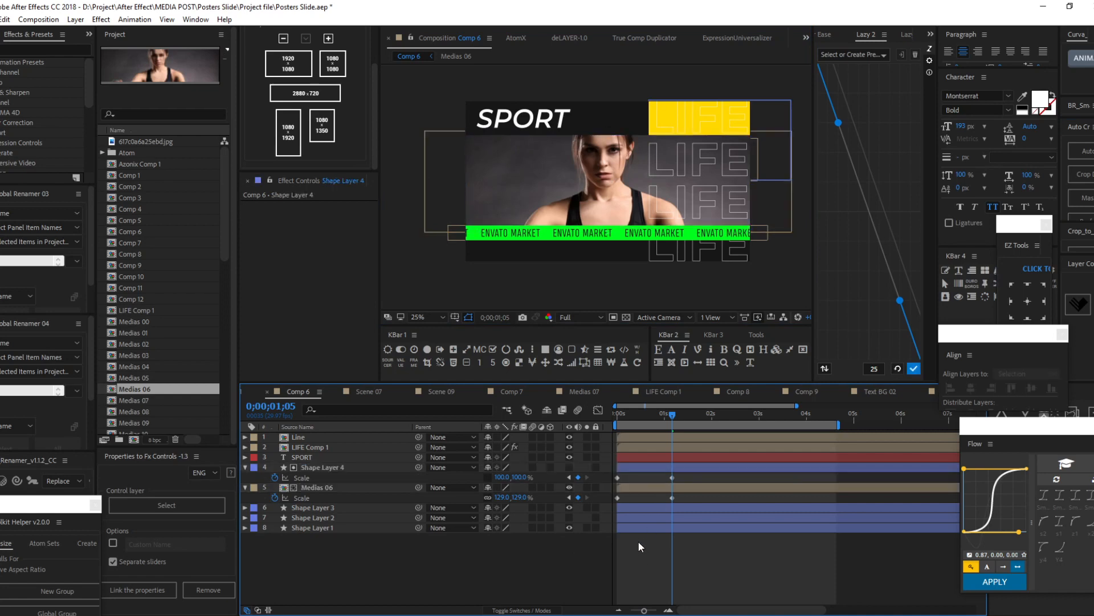
Step: Start the green Line layer at 0;00;00;18 and animate its vertical Scale from 0% to 100%, ending at about 0;00;01;05
{"action": "left_click", "coordinate": [601, 244]}
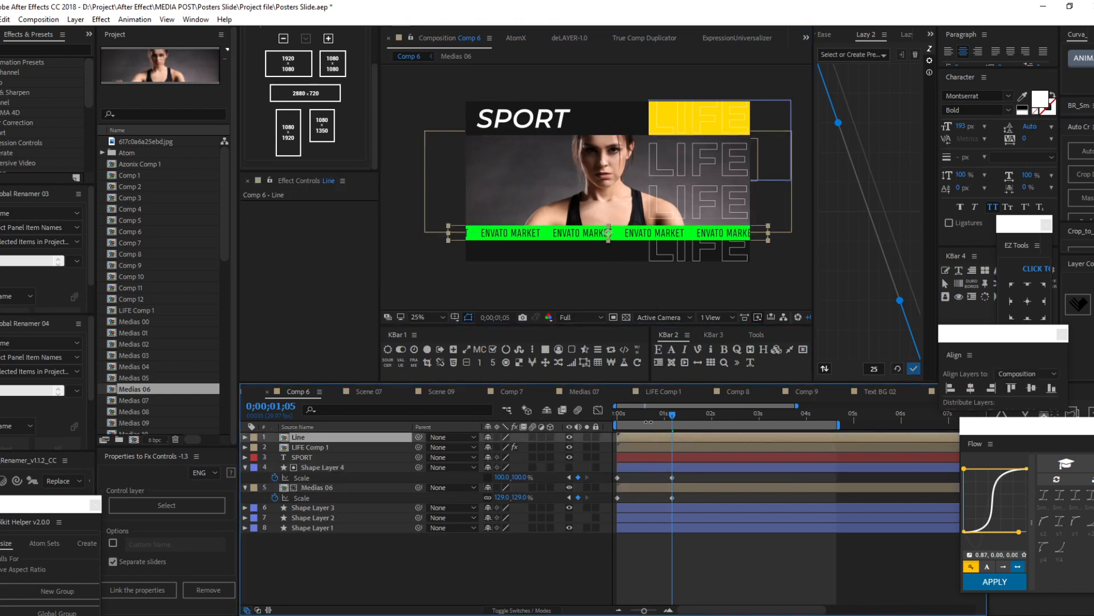
{"action": "left_click_drag", "start_coordinate": [656, 416], "coordinate": [683, 419]}
{"action": "key", "text": "bracketleft"}
{"action": "key", "text": "alt+shift+s"}
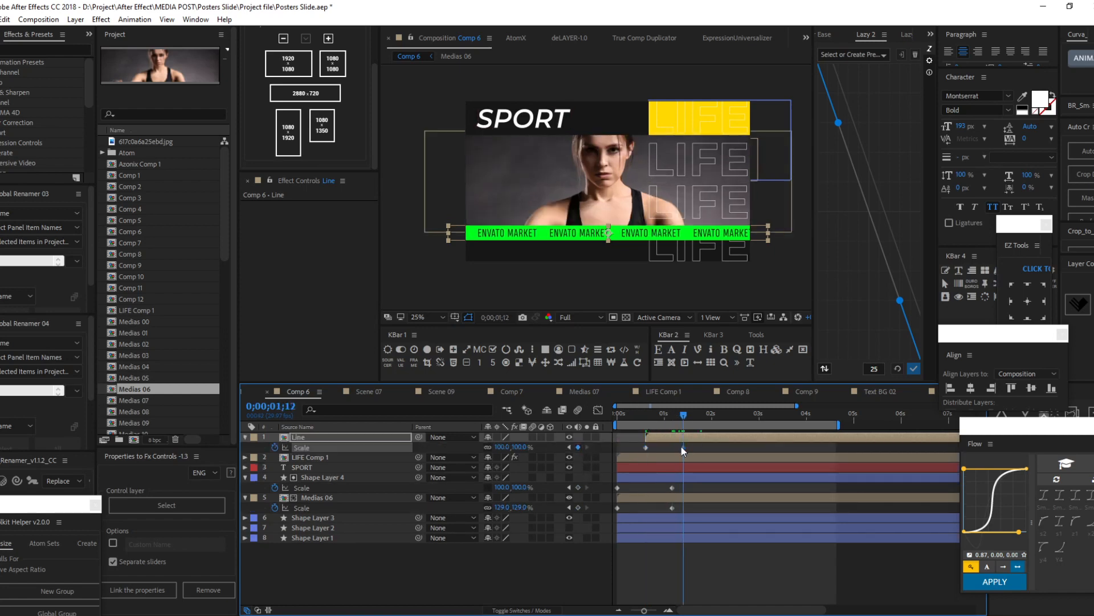
{"action": "left_click_drag", "start_coordinate": [683, 448], "coordinate": [671, 448]}
{"action": "key", "text": "j"}
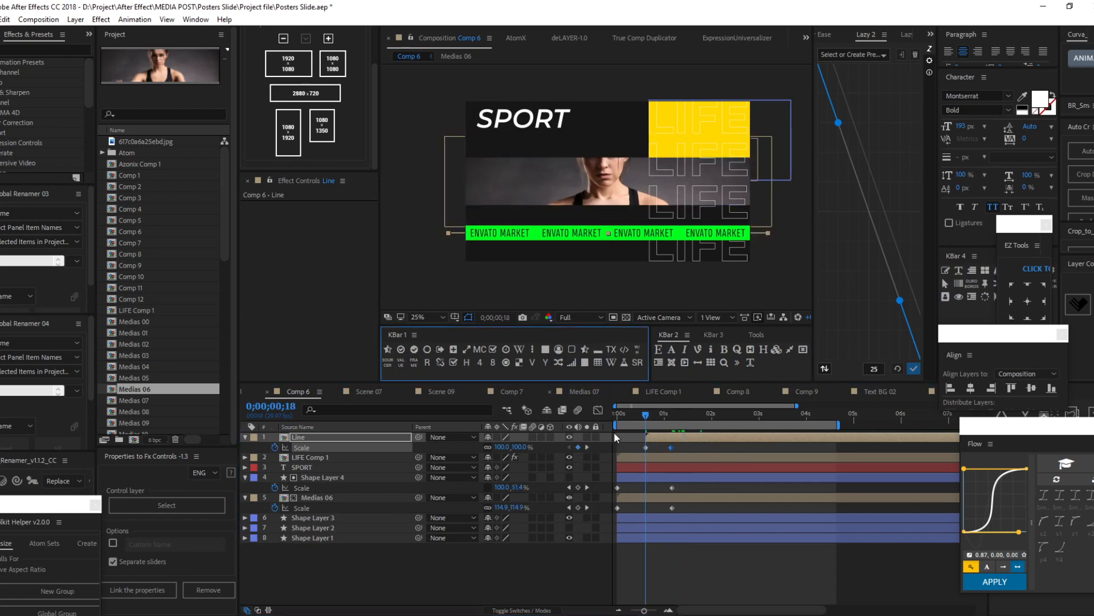
{"action": "left_click", "coordinate": [688, 442]}
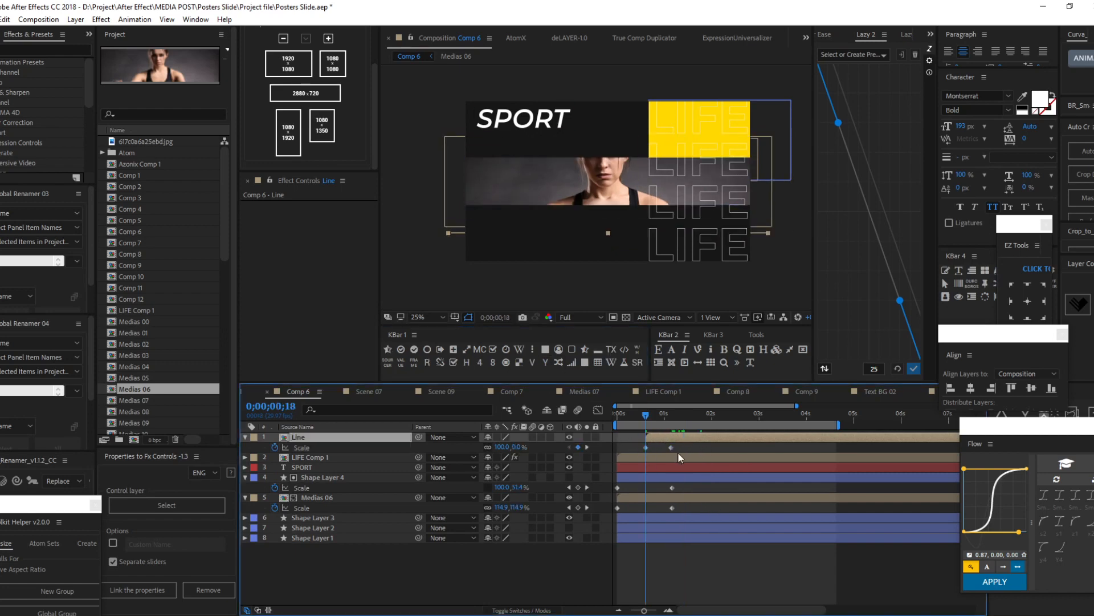
Step: In LIFE Comp 1, apply the second 25TH DEC preset from AtomX's Text category to the LIFE layer at 0;00;00;00
{"action": "double_click", "coordinate": [328, 458]}
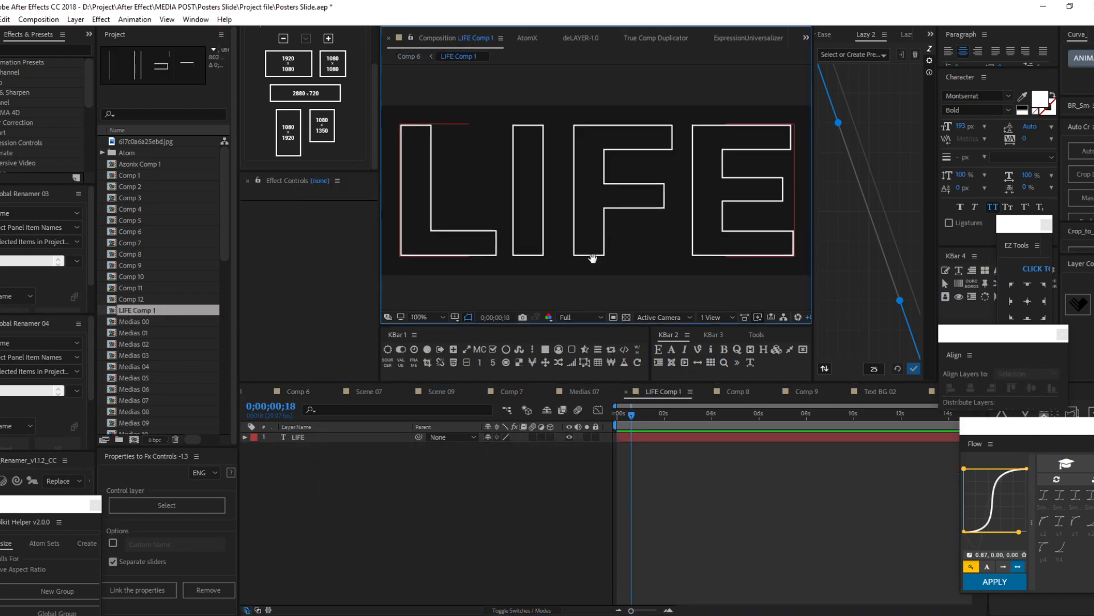
{"action": "left_click", "coordinate": [536, 256]}
{"action": "scroll", "coordinate": [685, 263], "scroll_direction": "down", "scroll_amount": 2}
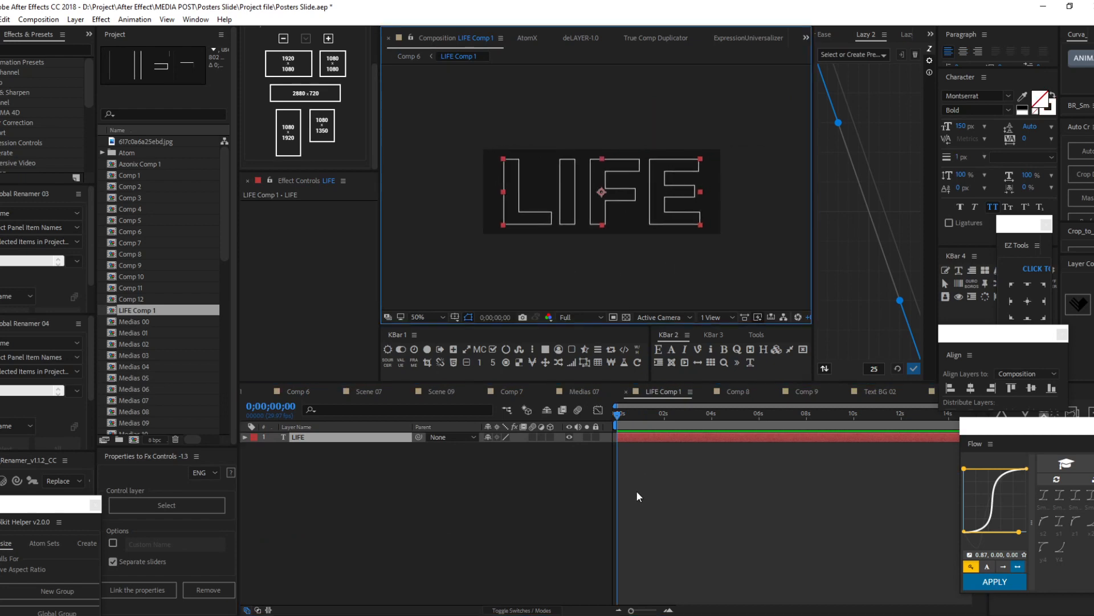
{"action": "left_click", "coordinate": [527, 38]}
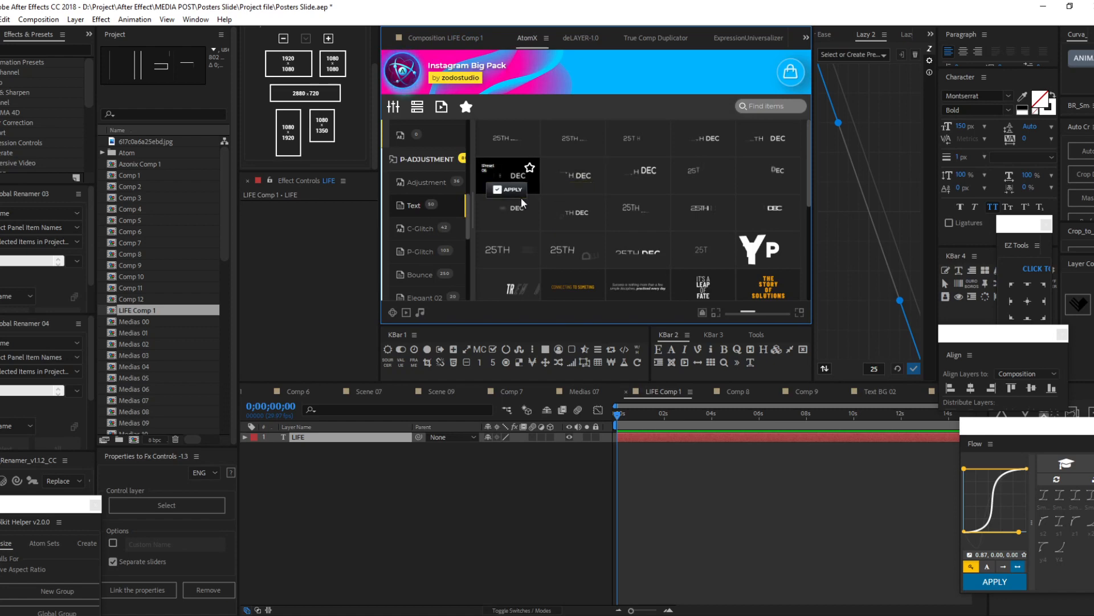
{"action": "mouse_move", "coordinate": [654, 196]}
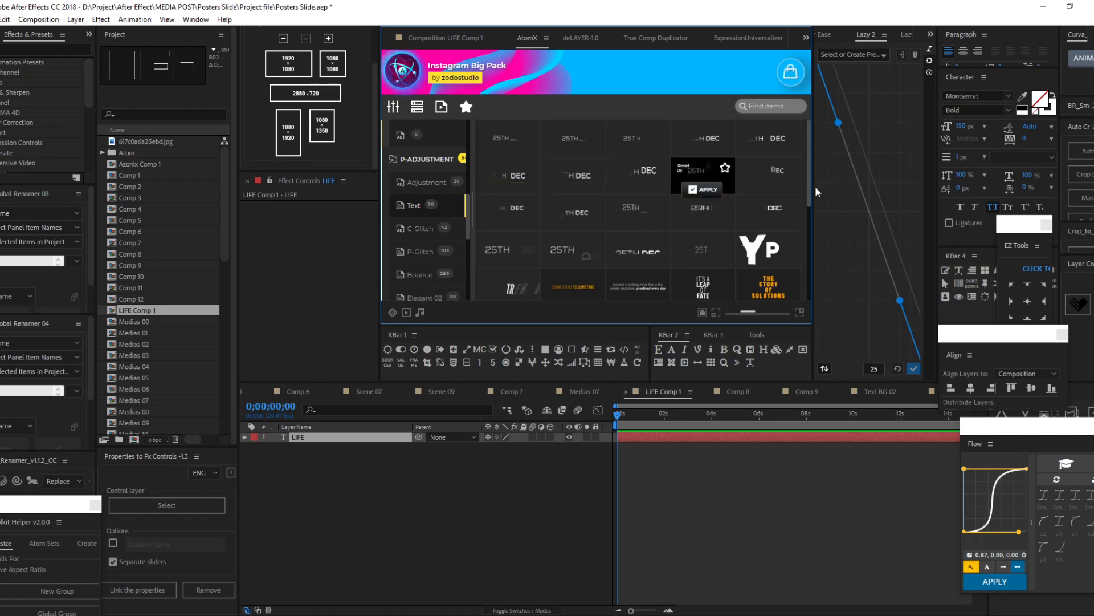
{"action": "mouse_move", "coordinate": [761, 153]}
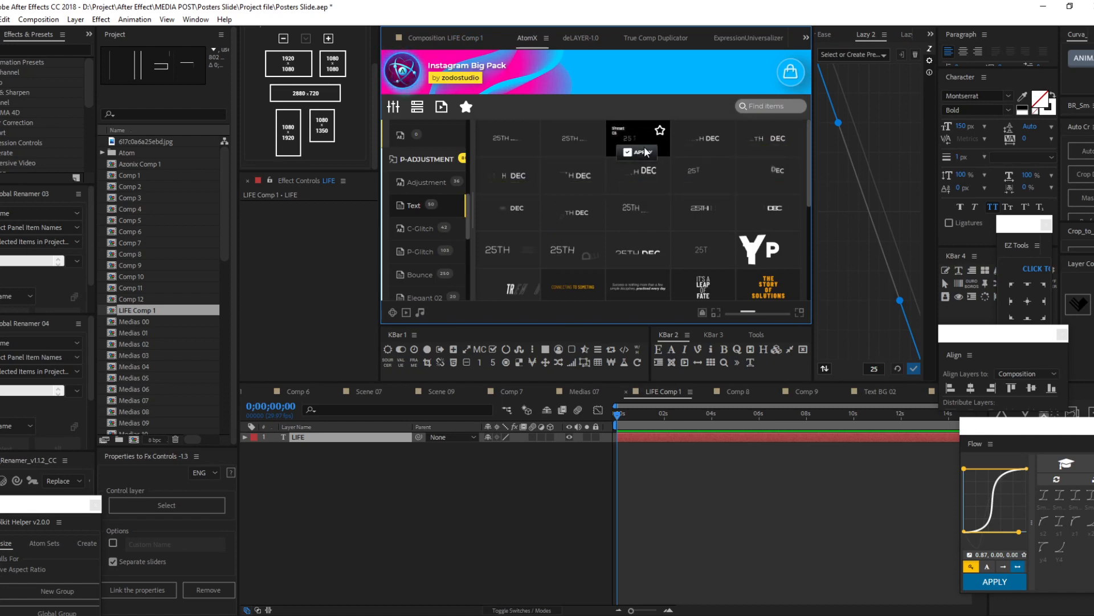
{"action": "mouse_move", "coordinate": [561, 142]}
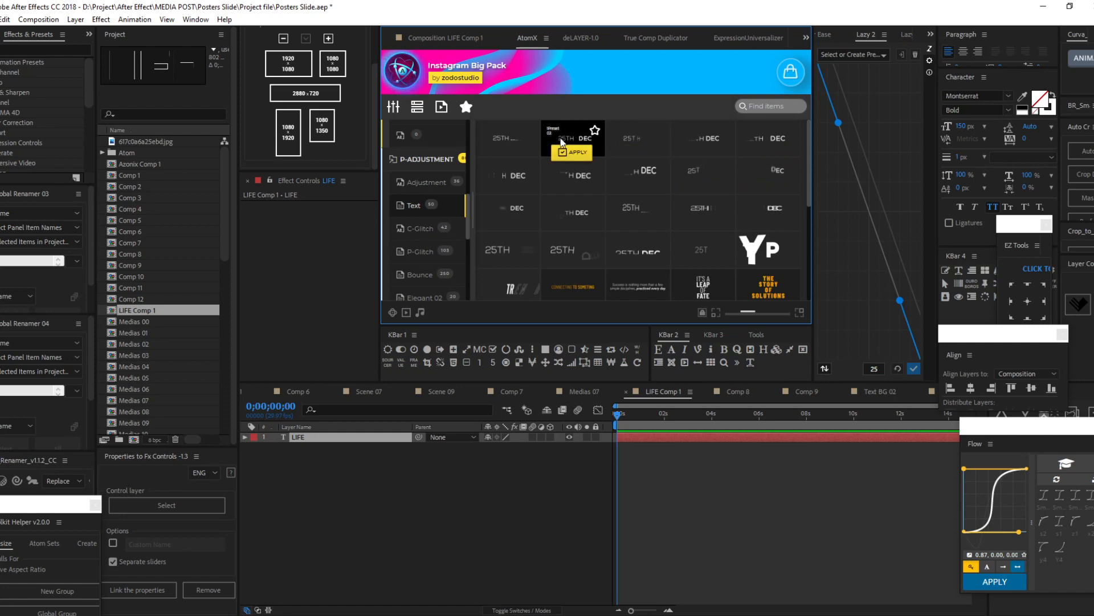
{"action": "left_click", "coordinate": [572, 152]}
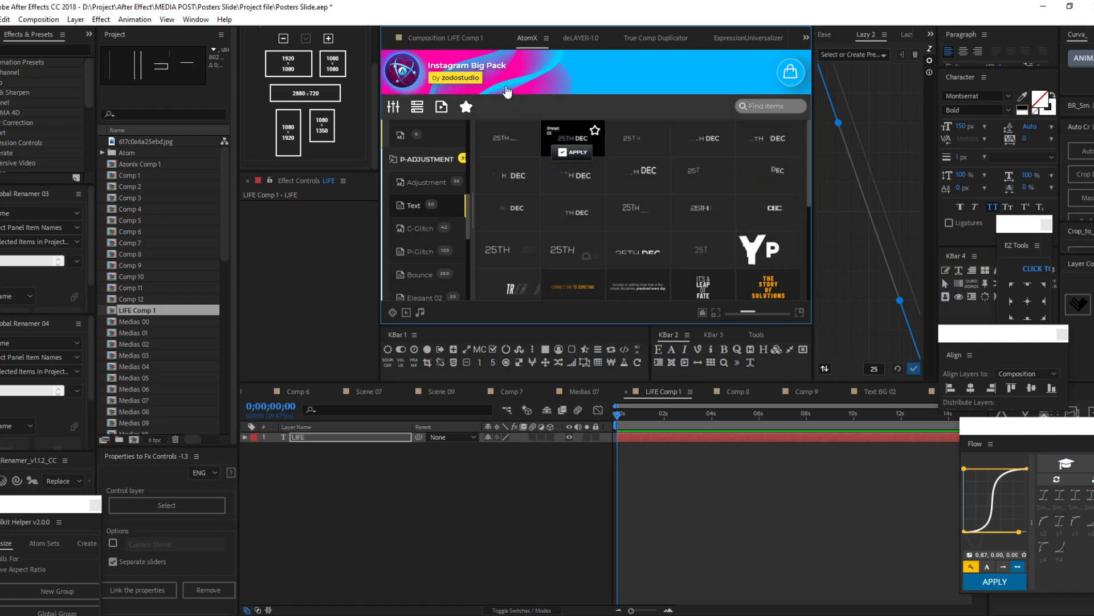
Step: Move the ending Offset keyframes of both LIFE text animators earlier, to about 1.8 s and 2.4 s, and preview the animation
{"action": "scroll", "coordinate": [652, 506], "scroll_direction": "up", "scroll_amount": 2, "text": "alt"}
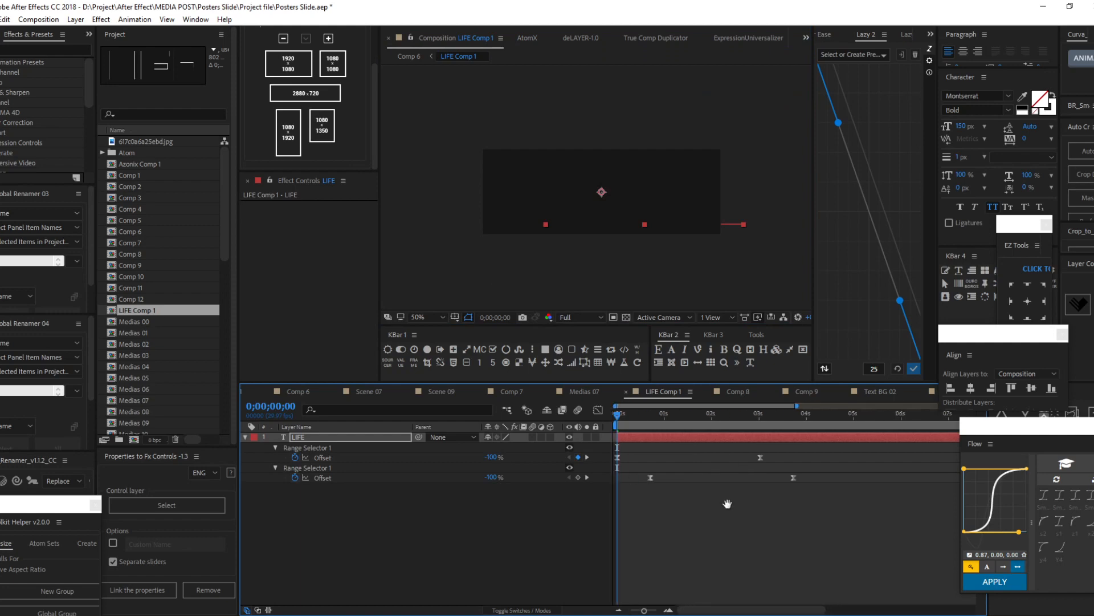
{"action": "key", "text": "u"}
{"action": "key", "text": "u"}
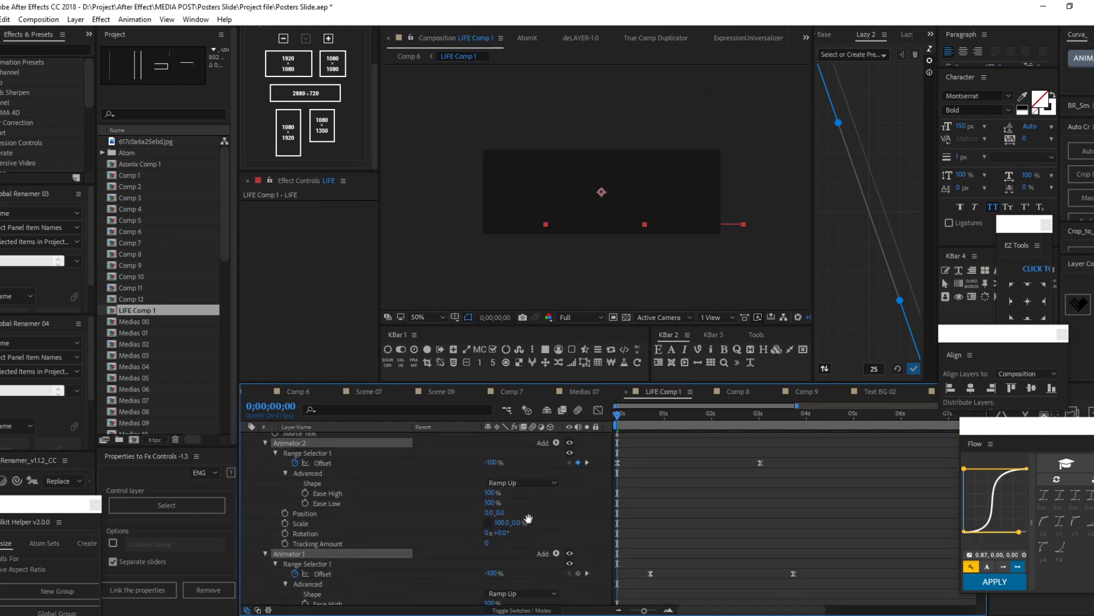
{"action": "scroll", "coordinate": [518, 512], "scroll_direction": "down", "scroll_amount": 3}
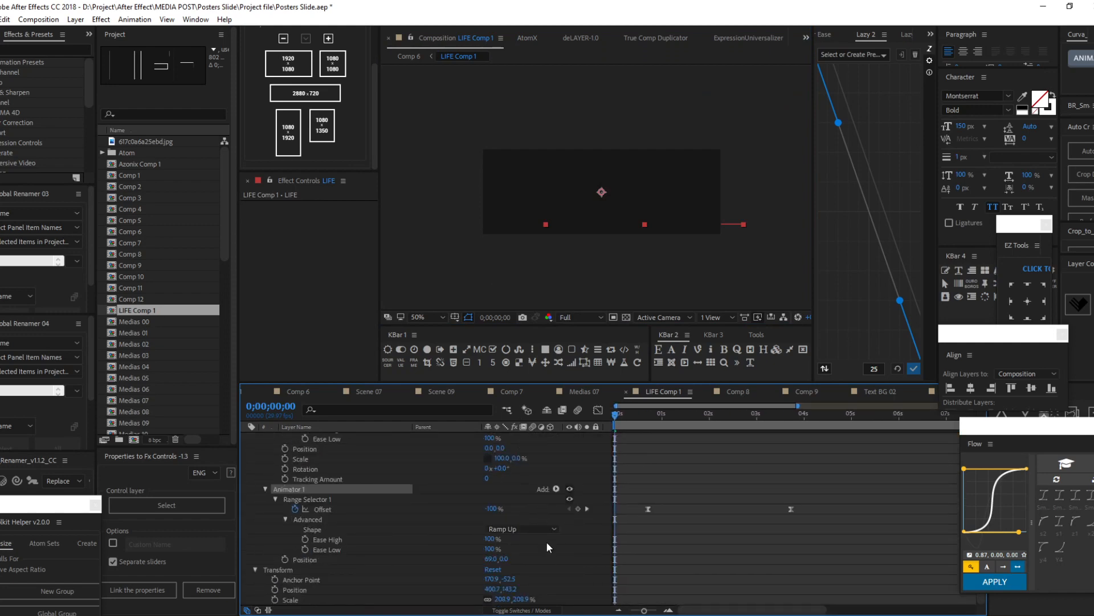
{"action": "scroll", "coordinate": [546, 541], "scroll_direction": "up", "scroll_amount": 4}
{"action": "left_click_drag", "start_coordinate": [879, 605], "coordinate": [724, 473]}
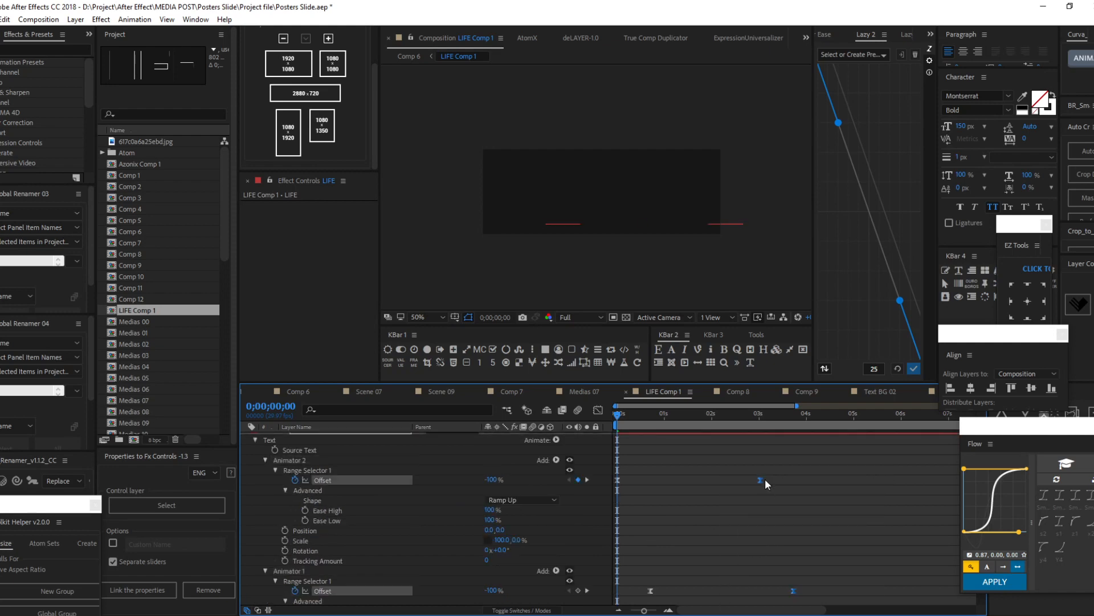
{"action": "key", "text": "space"}
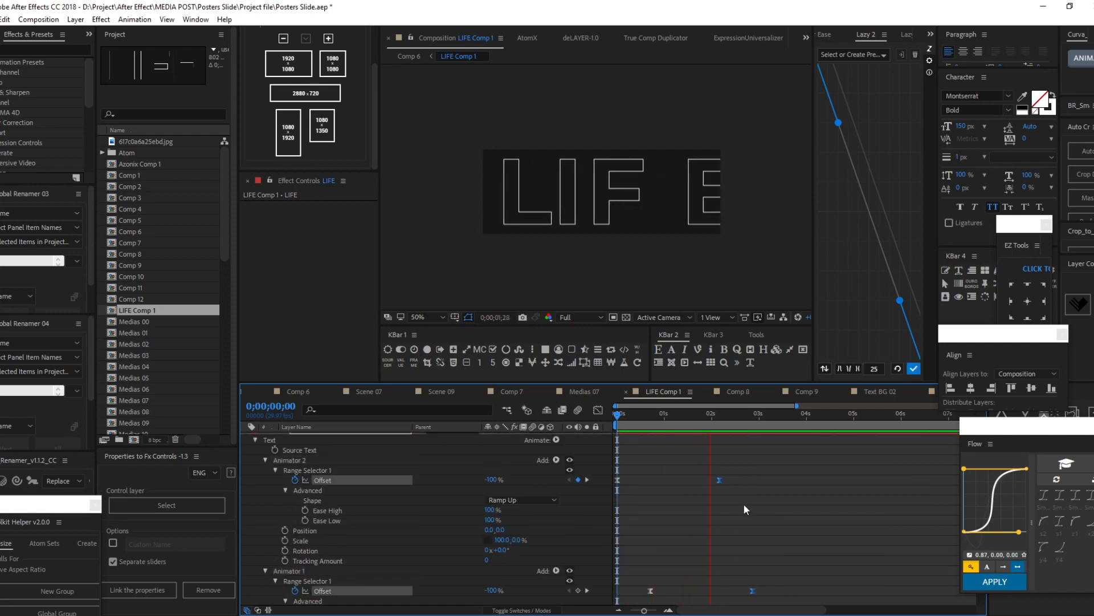
{"action": "key", "text": "space"}
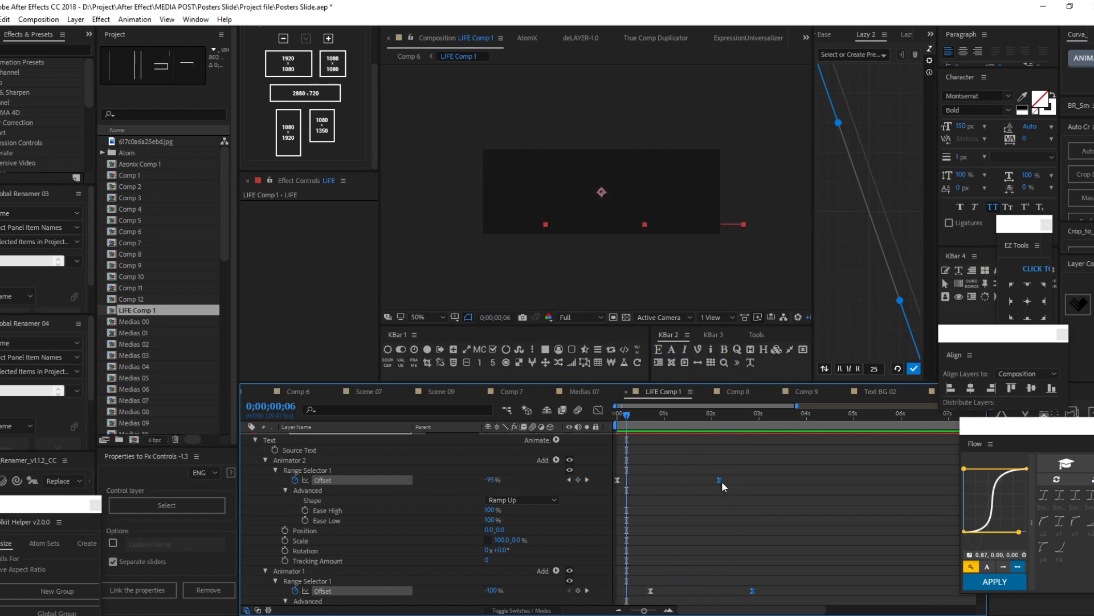
{"action": "left_click_drag", "start_coordinate": [722, 480], "coordinate": [700, 498]}
{"action": "key", "text": "space"}
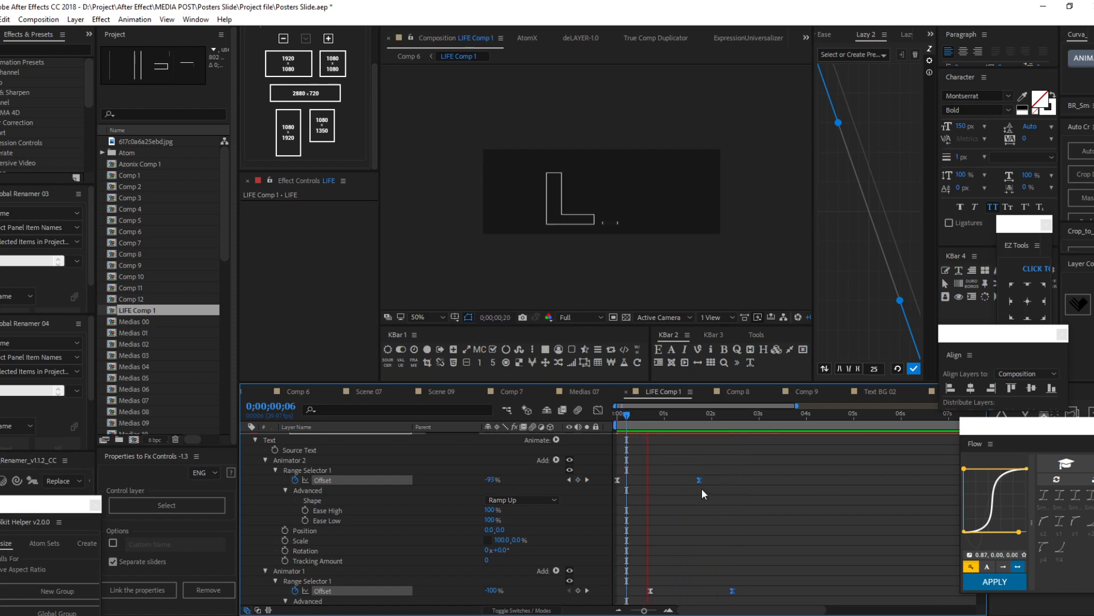
Step: Collapse the LIFE layer's properties, return to Comp 6, and preview the slide animation there
{"action": "left_click", "coordinate": [622, 414]}
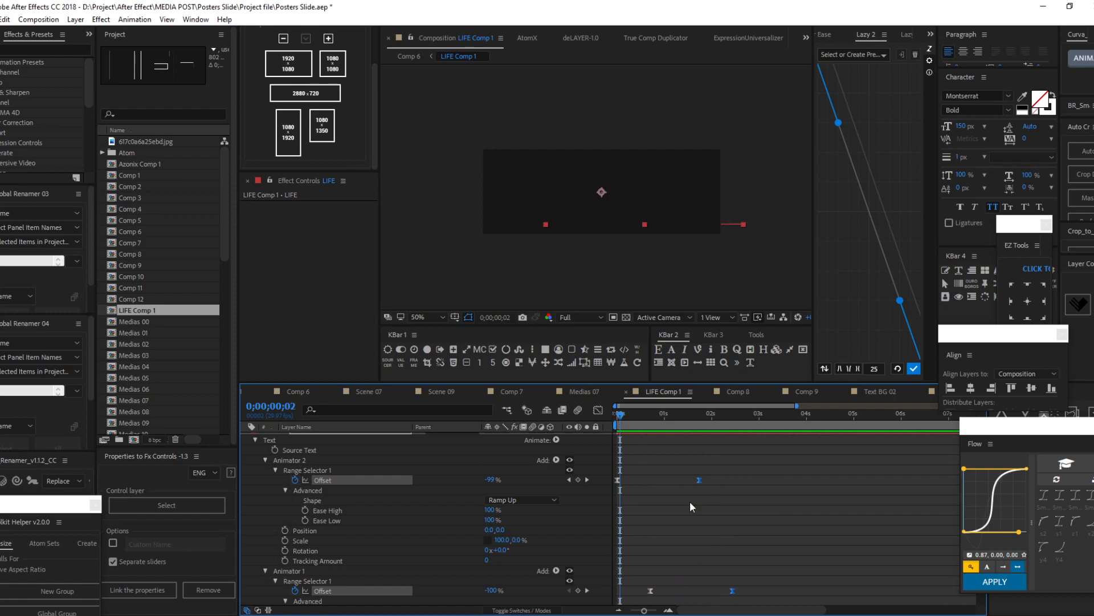
{"action": "key", "text": "u"}
{"action": "left_click", "coordinate": [410, 55]}
{"action": "key", "text": "space"}
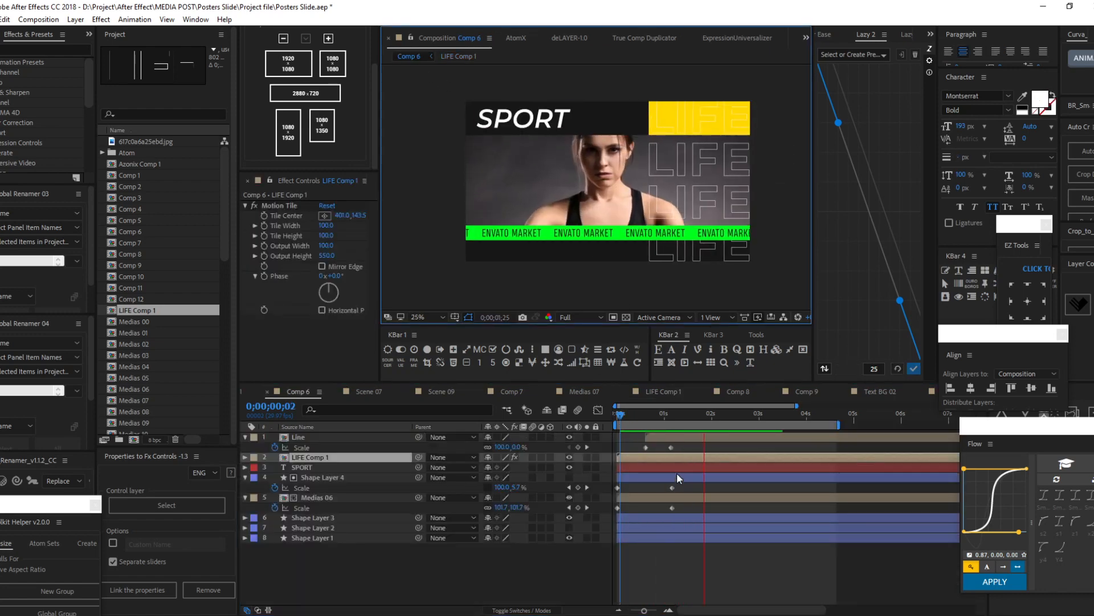
{"action": "left_click", "coordinate": [652, 413]}
{"action": "left_click", "coordinate": [668, 441]}
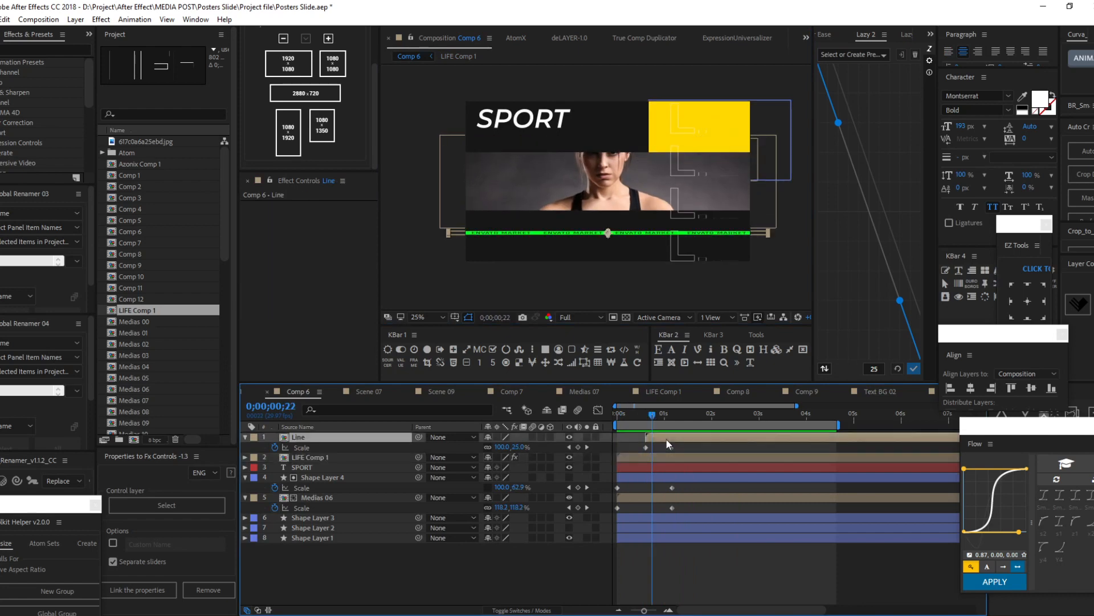
Step: Center-align the SPORT title's paragraph and move the title back into place in the upper black band
{"action": "left_click", "coordinate": [524, 118]}
{"action": "key", "text": "Home"}
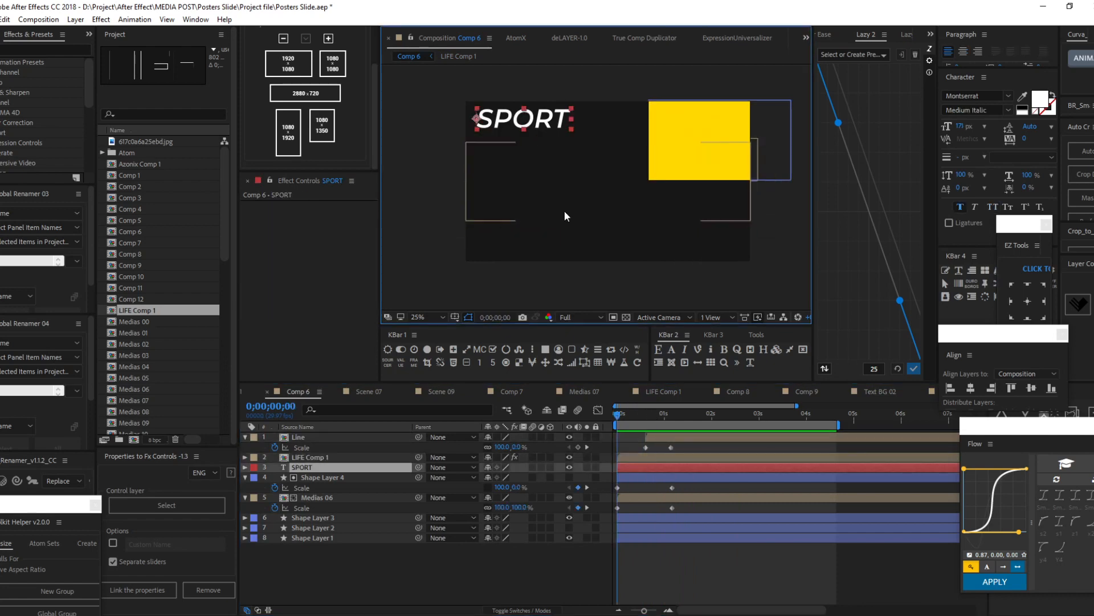
{"action": "left_click", "coordinate": [964, 53]}
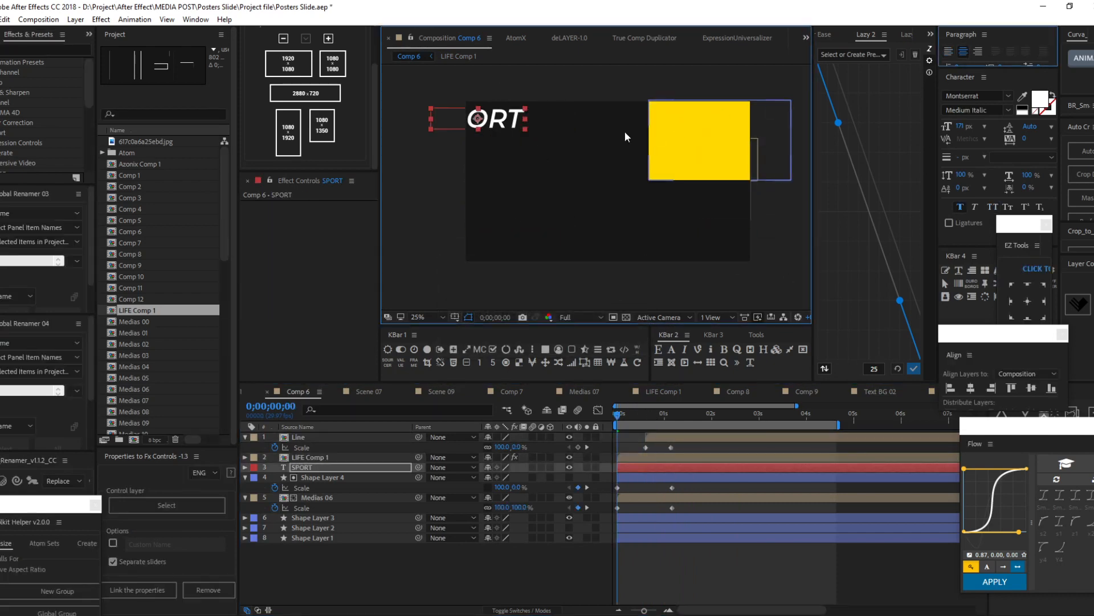
{"action": "left_click_drag", "start_coordinate": [500, 120], "coordinate": [549, 121]}
Step: Apply an AtomX Text preset to SPORT at 0;00;00;00, move its ending Start keyframe earlier to about 1.1 s, and preview
{"action": "left_click", "coordinate": [510, 39]}
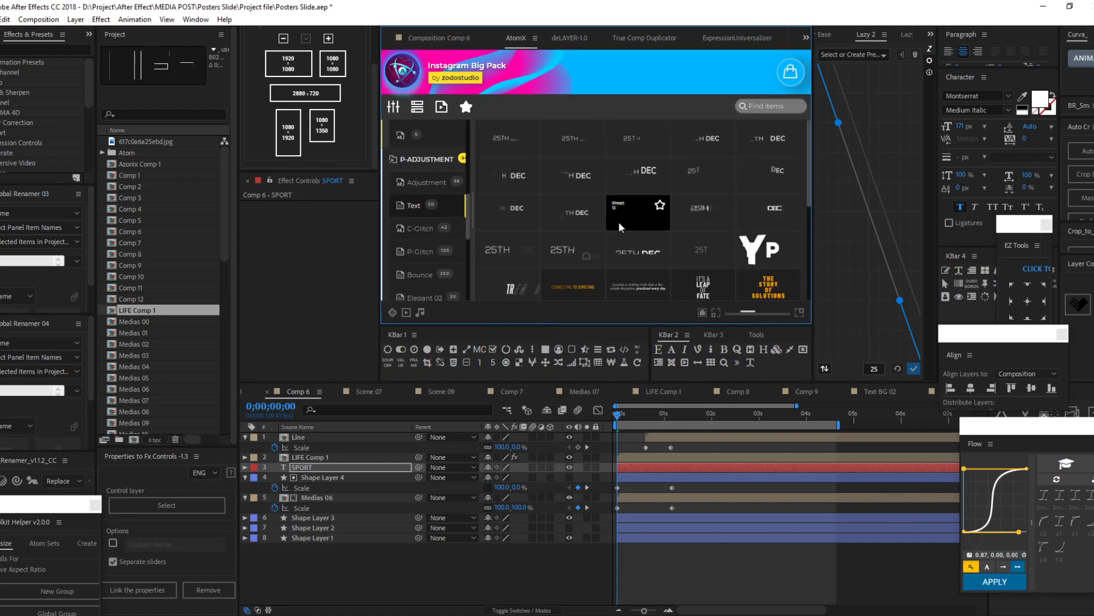
{"action": "left_click", "coordinate": [707, 264]}
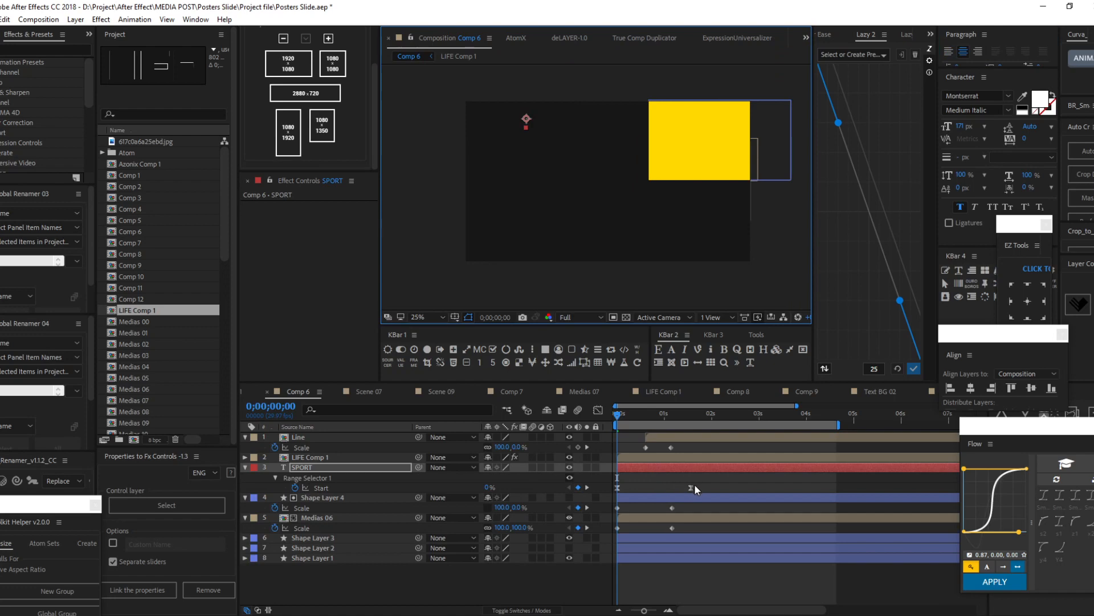
{"action": "left_click_drag", "start_coordinate": [691, 488], "coordinate": [670, 491]}
{"action": "key", "text": "space"}
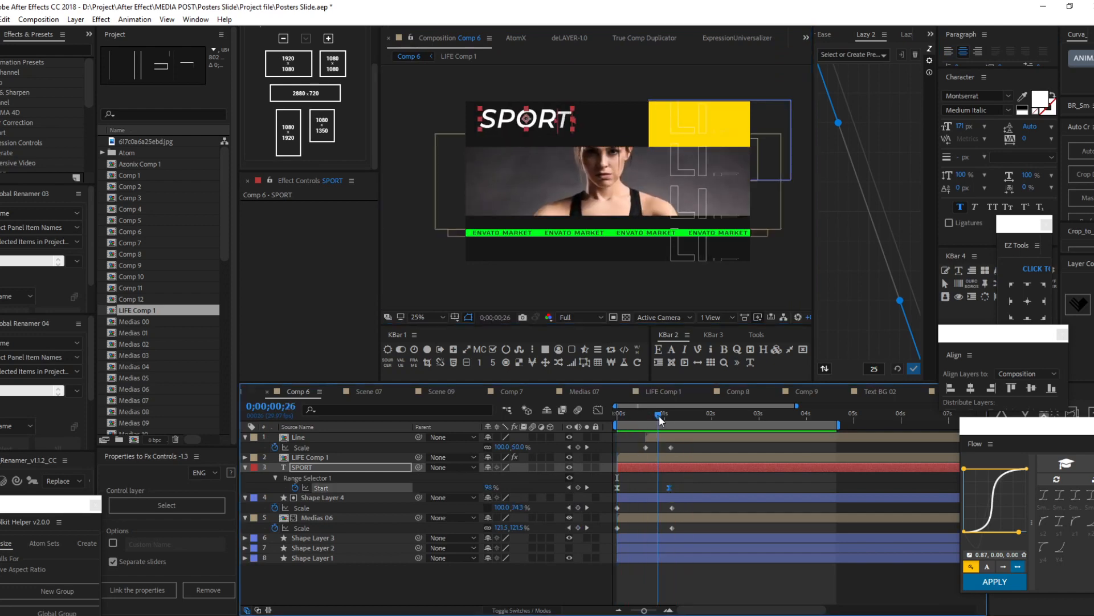
{"action": "key", "text": "space"}
{"action": "left_click", "coordinate": [425, 587]}
{"action": "key", "text": "u"}
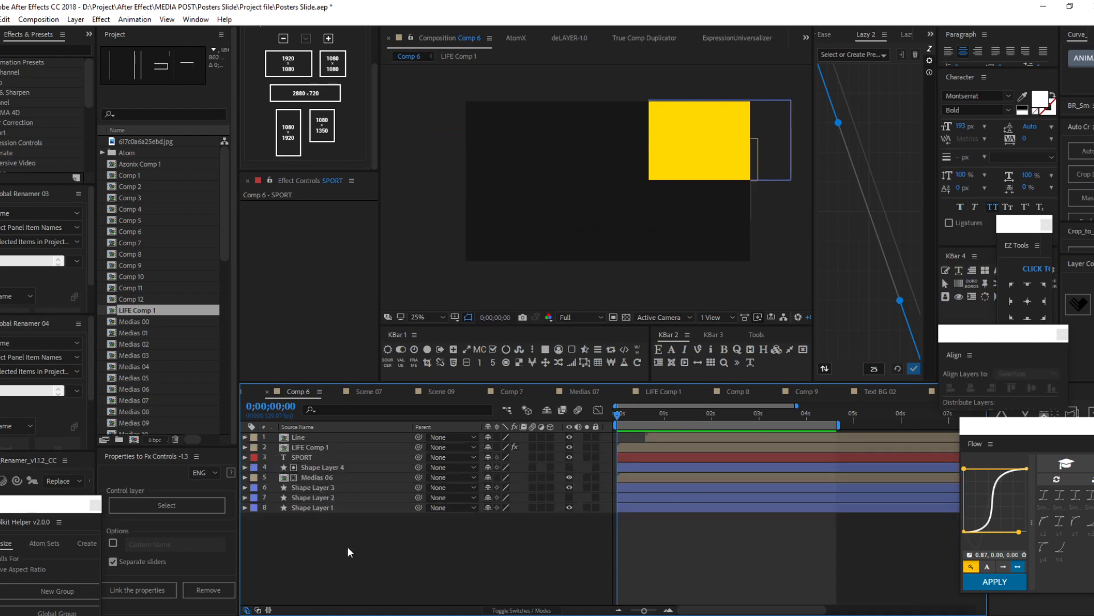
Step: Delete Shape Layer 2 and Shape Layer 1 from Comp 6
{"action": "left_click", "coordinate": [342, 508]}
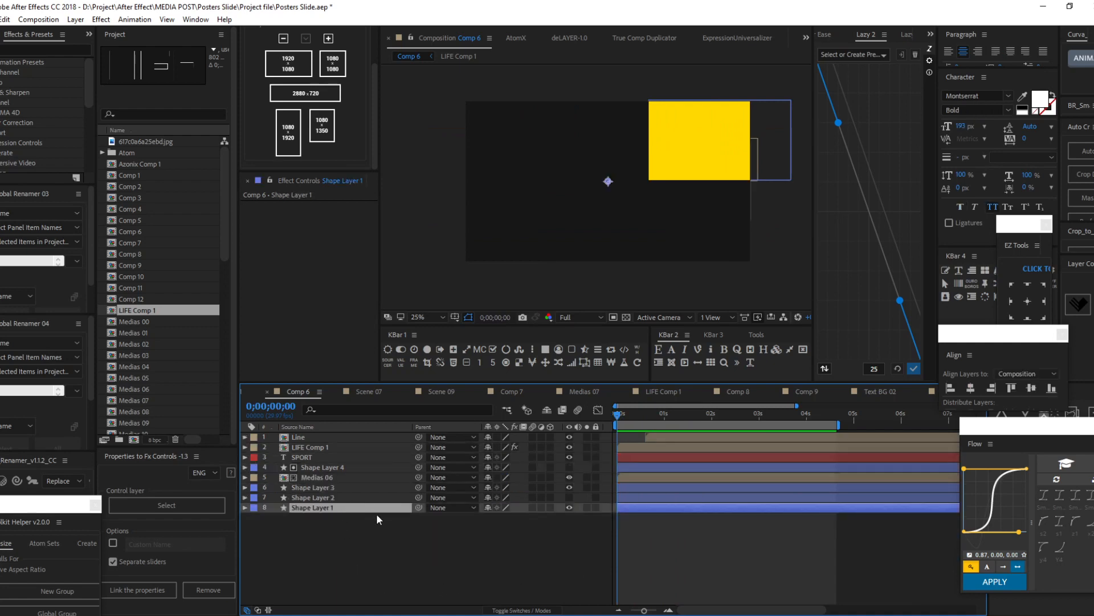
{"action": "left_click", "coordinate": [337, 498]}
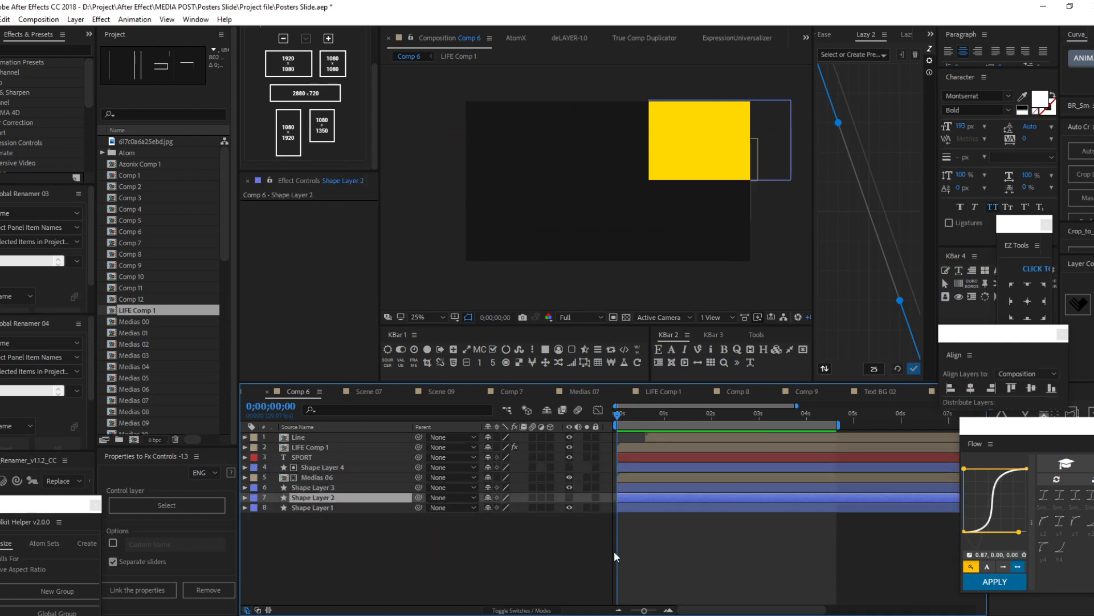
{"action": "left_click", "coordinate": [568, 497]}
{"action": "left_click", "coordinate": [570, 497]}
{"action": "key", "text": "Delete"}
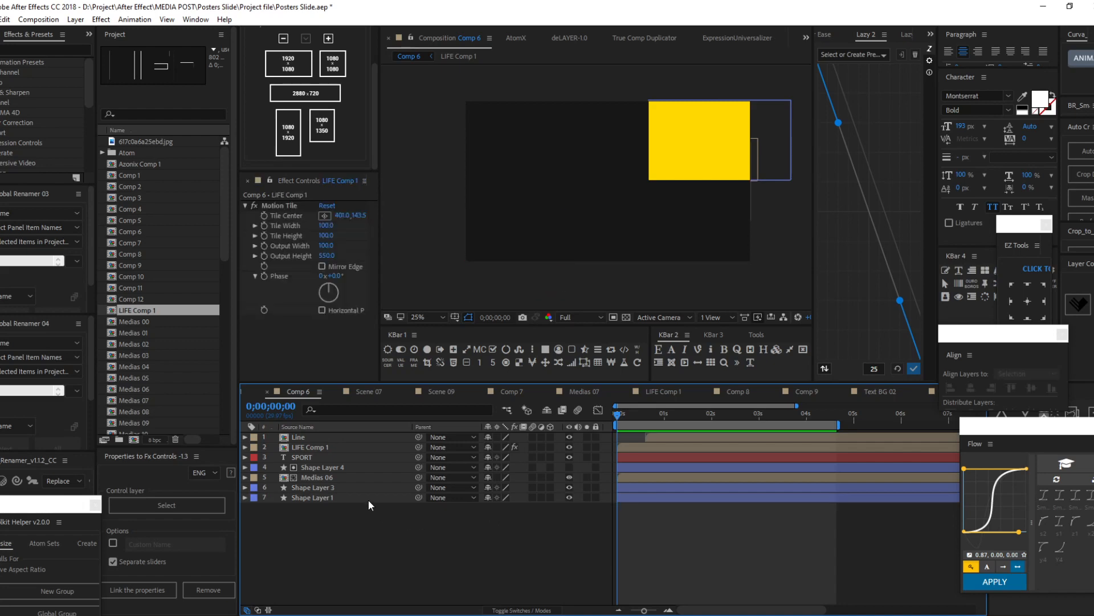
{"action": "left_click", "coordinate": [369, 499]}
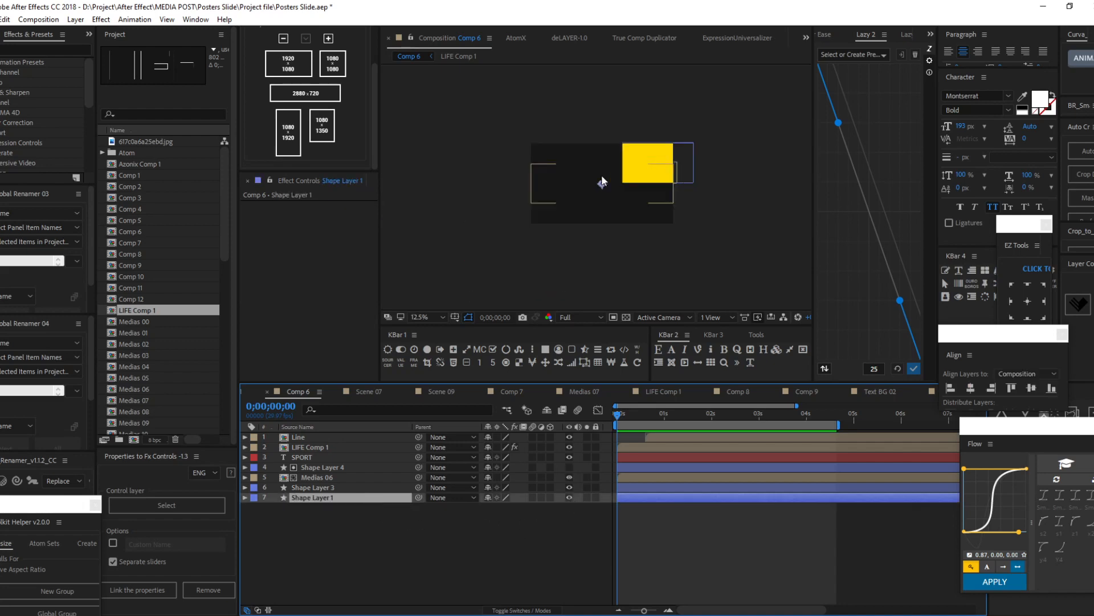
{"action": "key", "text": "Delete"}
Step: Add a comp-sized rectangle shape layer beneath Shape Layer 3 and set its fill color to 111111
{"action": "left_click", "coordinate": [335, 489]}
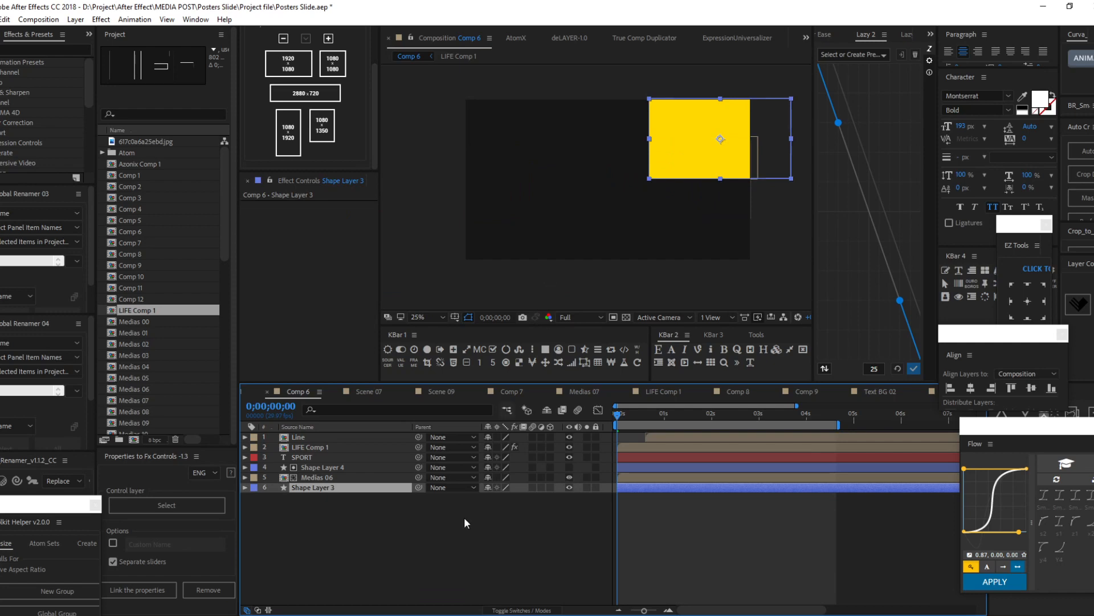
{"action": "key", "text": "ctrl+alt+shift+n"}
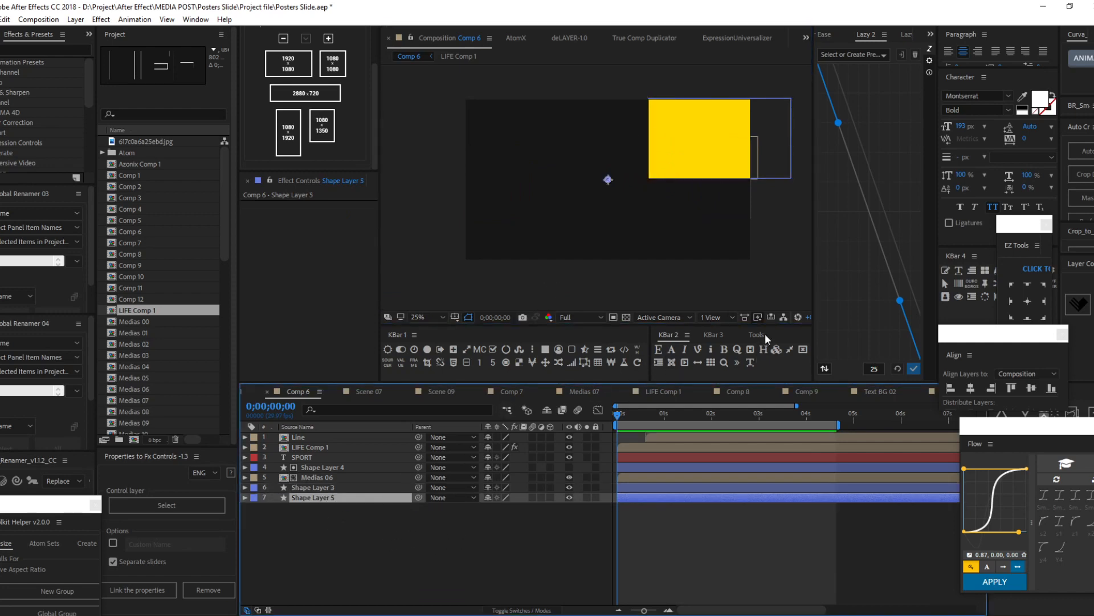
{"action": "left_click", "coordinate": [547, 351]}
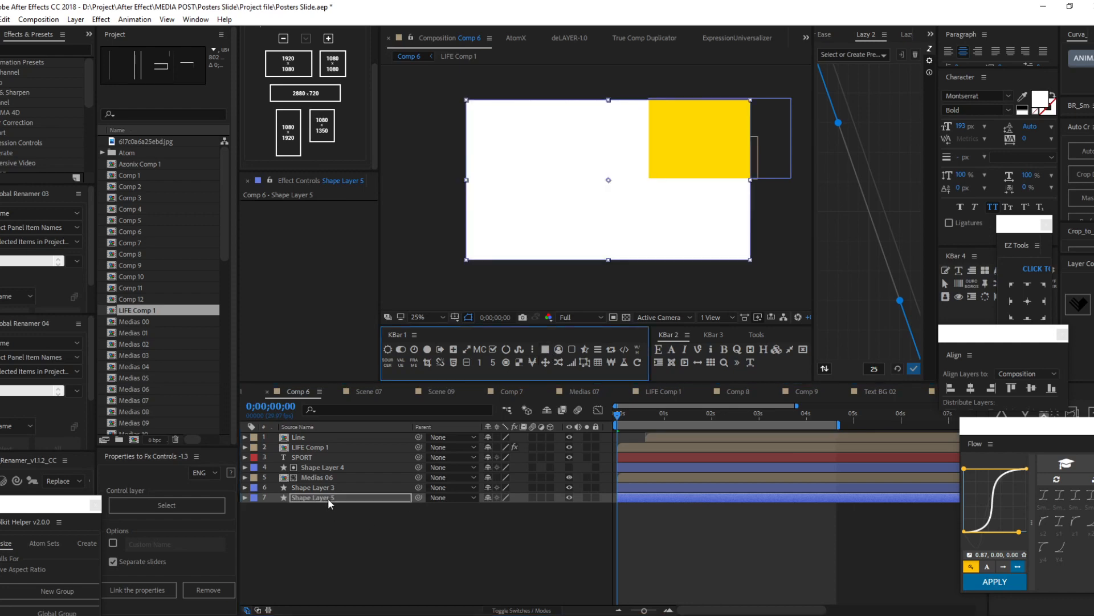
{"action": "key", "text": "u"}
{"action": "key", "text": "u"}
{"action": "left_click", "coordinate": [491, 569]}
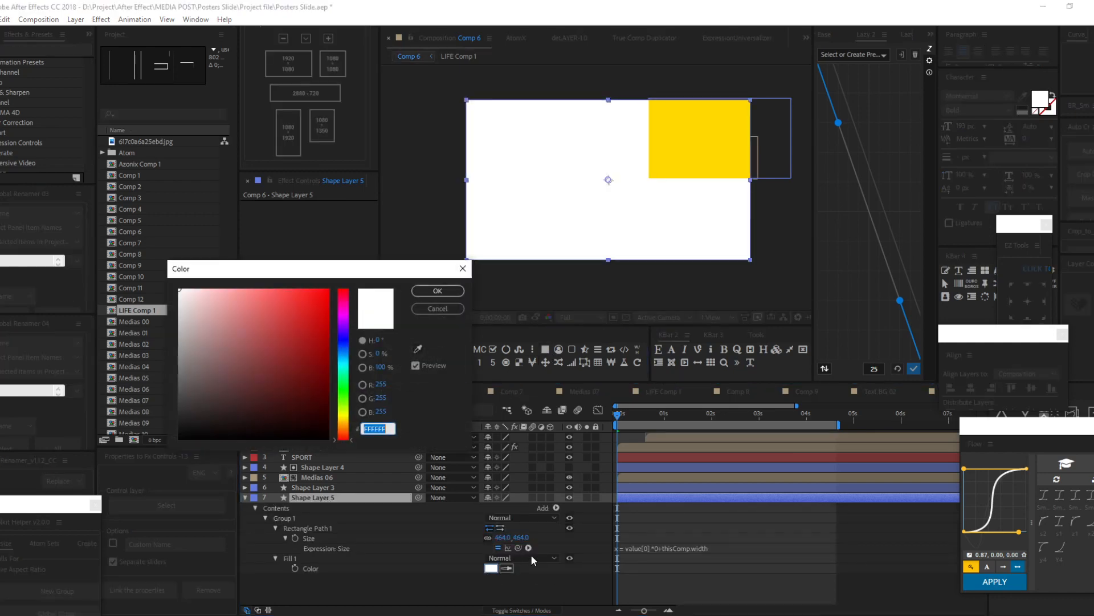
{"action": "type", "text": "111111"}
{"action": "key", "text": "Return"}
{"action": "key", "text": "u"}
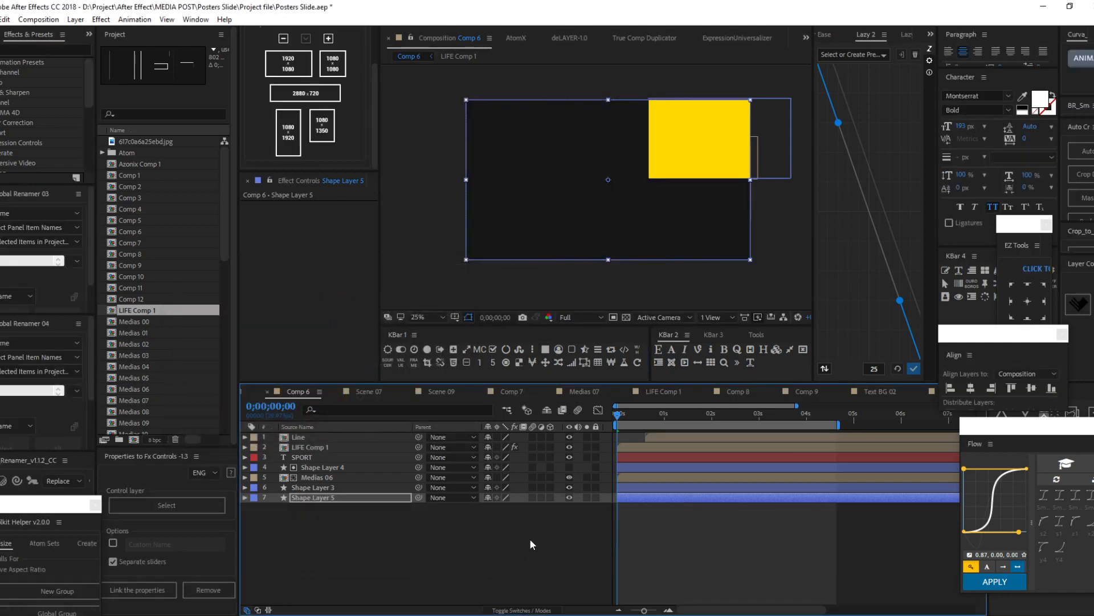
Step: Animate the new background shape's vertical Scale from 0% at 0;00;00;00 to 100% at 0;00;01;05
{"action": "left_click", "coordinate": [531, 546]}
{"action": "left_click_drag", "start_coordinate": [653, 416], "coordinate": [672, 415]}
{"action": "left_click", "coordinate": [639, 497]}
{"action": "key", "text": "alt+shift+s"}
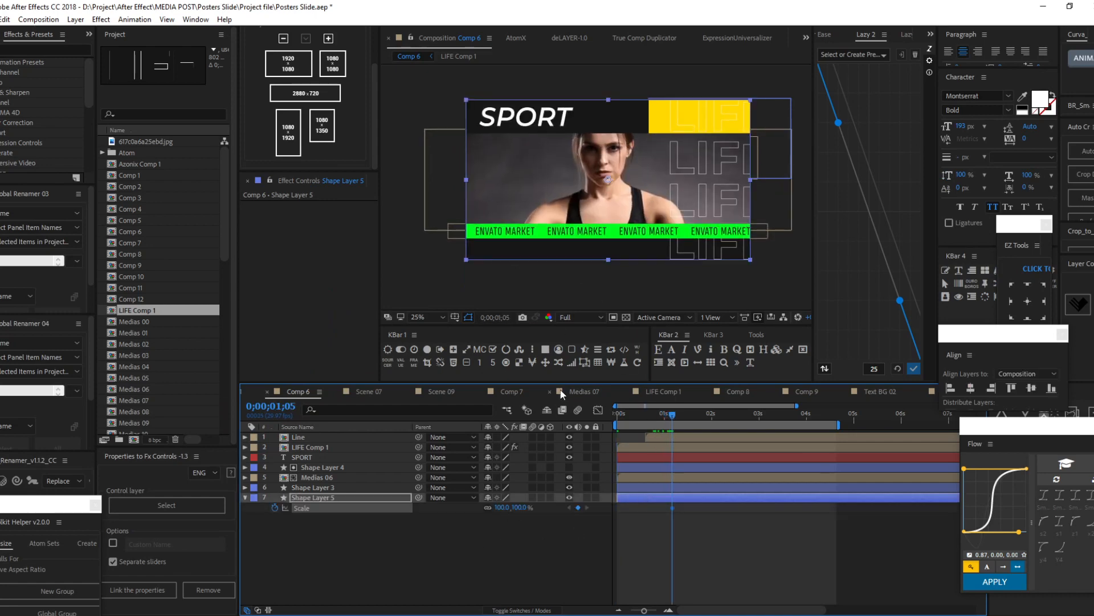
{"action": "key", "text": "Home"}
{"action": "left_click", "coordinate": [543, 360]}
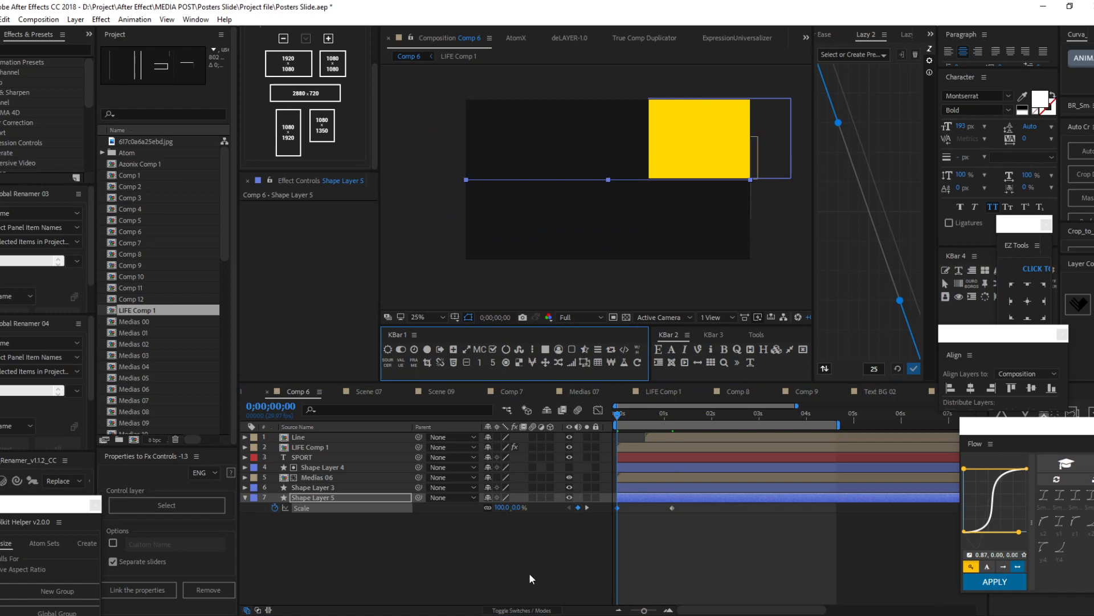
Step: Apply the current Flow easing curve to Shape Layer 5's Scale keyframes, collapse the layer properties, and preview the slide
{"action": "left_click", "coordinate": [383, 496]}
{"action": "left_click", "coordinate": [777, 568]}
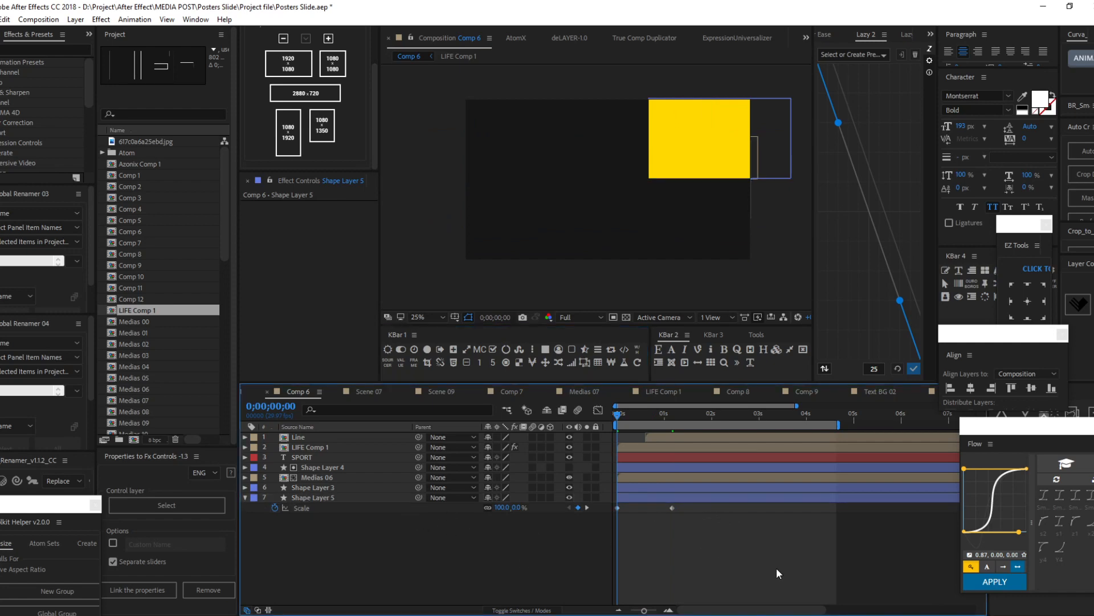
{"action": "key", "text": "ctrl+a"}
{"action": "left_click", "coordinate": [977, 583]}
{"action": "left_click", "coordinate": [679, 538]}
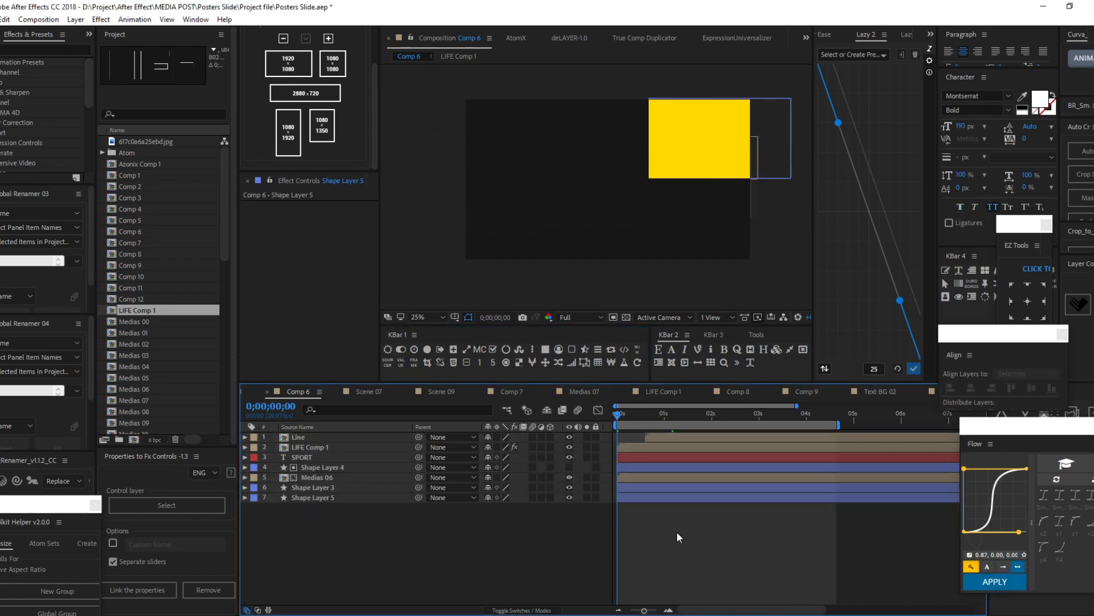
{"action": "key", "text": "space"}
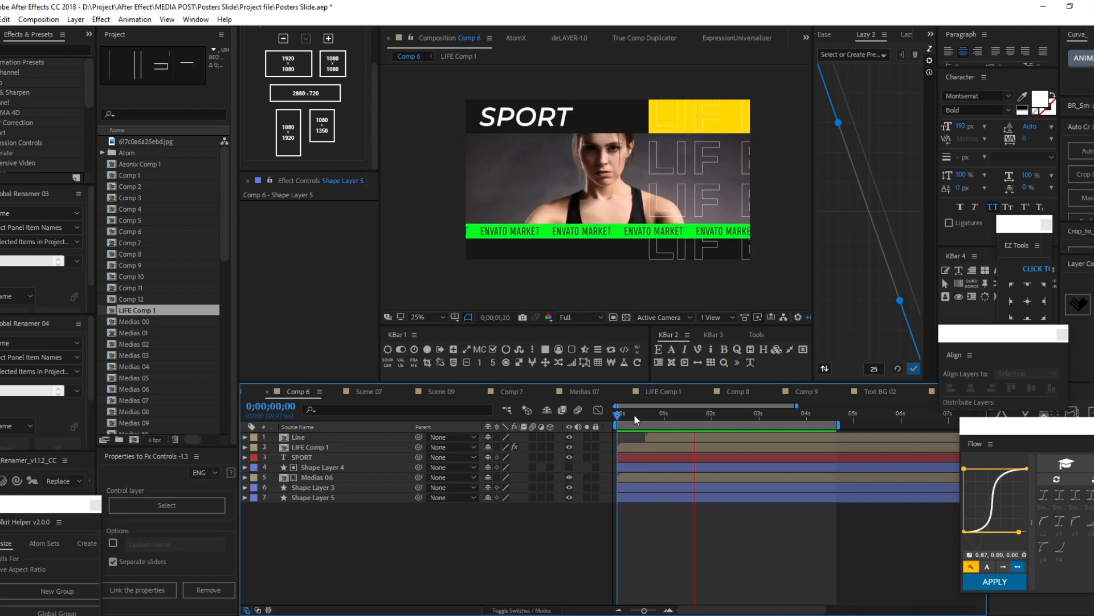
Step: Show the transparency grid and check how the background shape opens during the first second
{"action": "left_click", "coordinate": [634, 414]}
{"action": "left_click", "coordinate": [338, 497]}
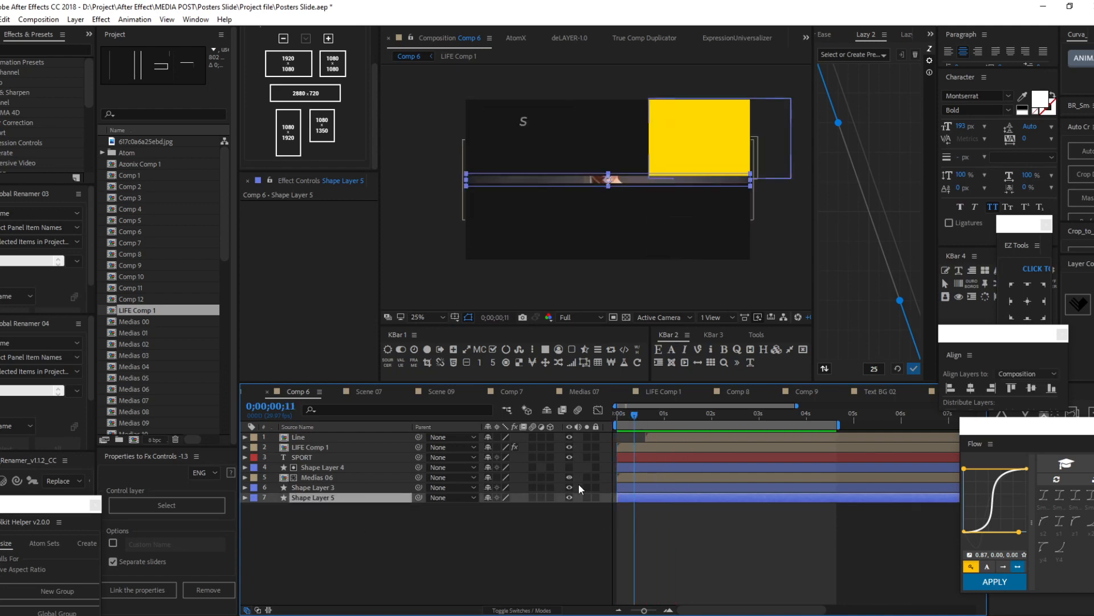
{"action": "left_click", "coordinate": [626, 317]}
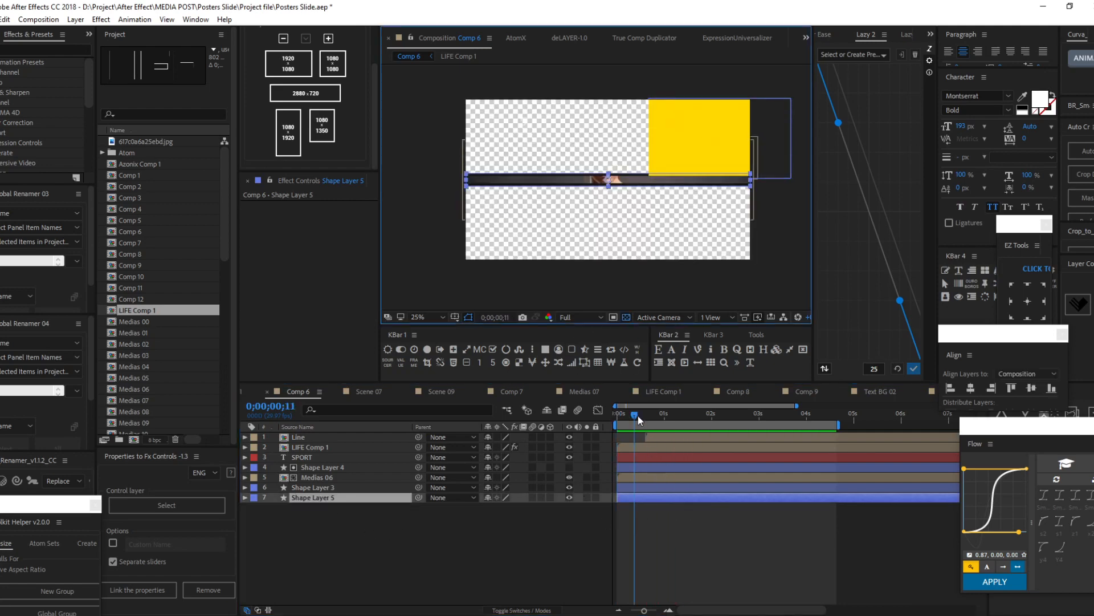
{"action": "key", "text": "space"}
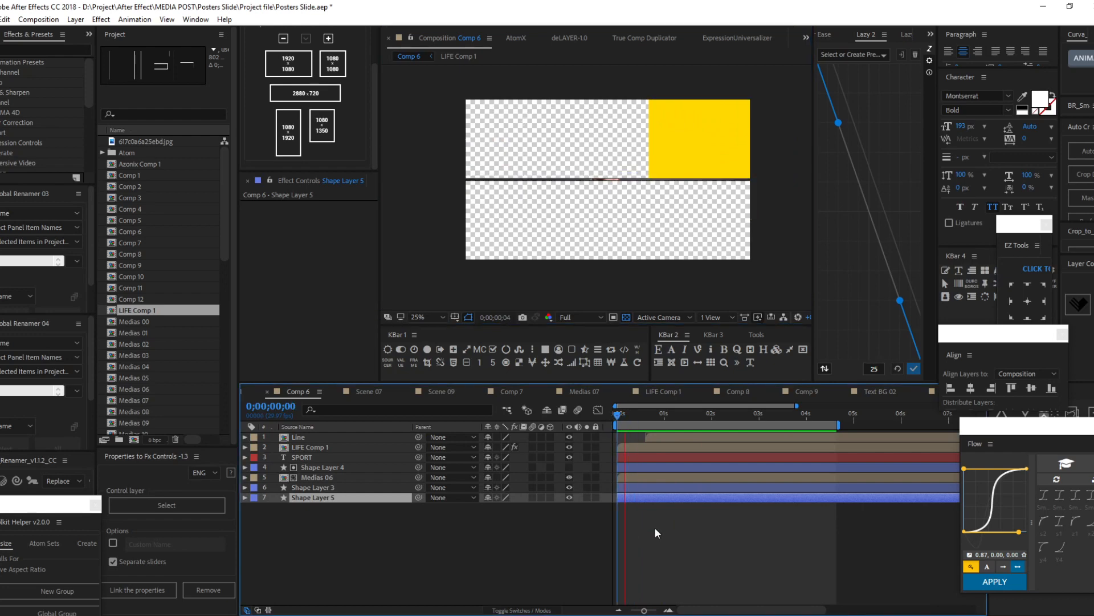
{"action": "left_click_drag", "start_coordinate": [620, 417], "coordinate": [653, 414]}
{"action": "left_click", "coordinate": [397, 532]}
Step: Start Shape Layer 3 at 0;00;00;16 and animate its Position from 2508, 262 to 1716, 262, ending at about 0;00;01;16
{"action": "left_click", "coordinate": [358, 488]}
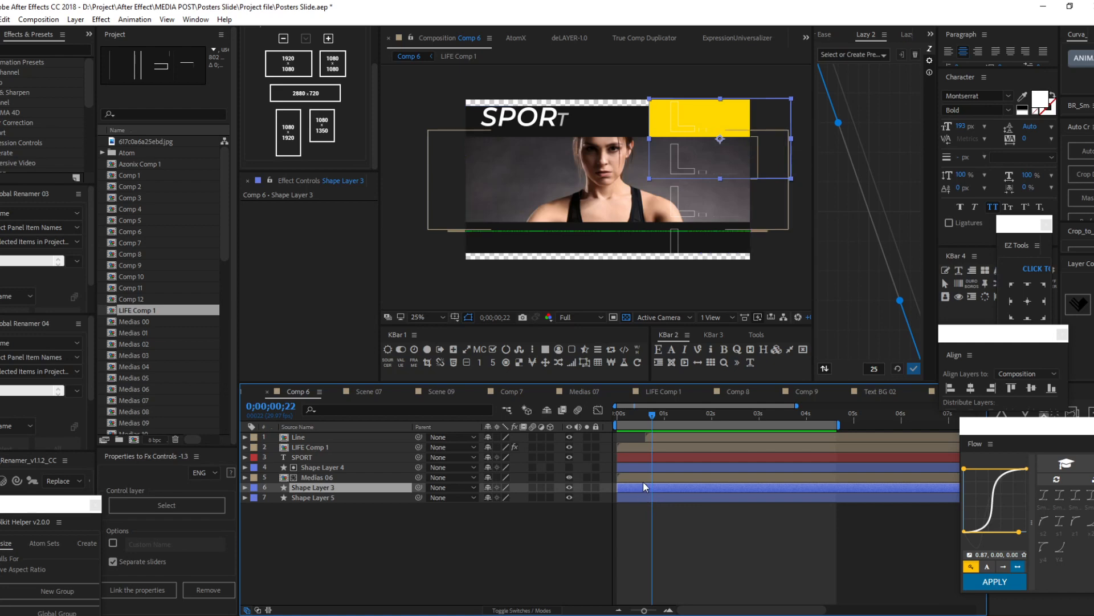
{"action": "left_click_drag", "start_coordinate": [643, 485], "coordinate": [670, 492]}
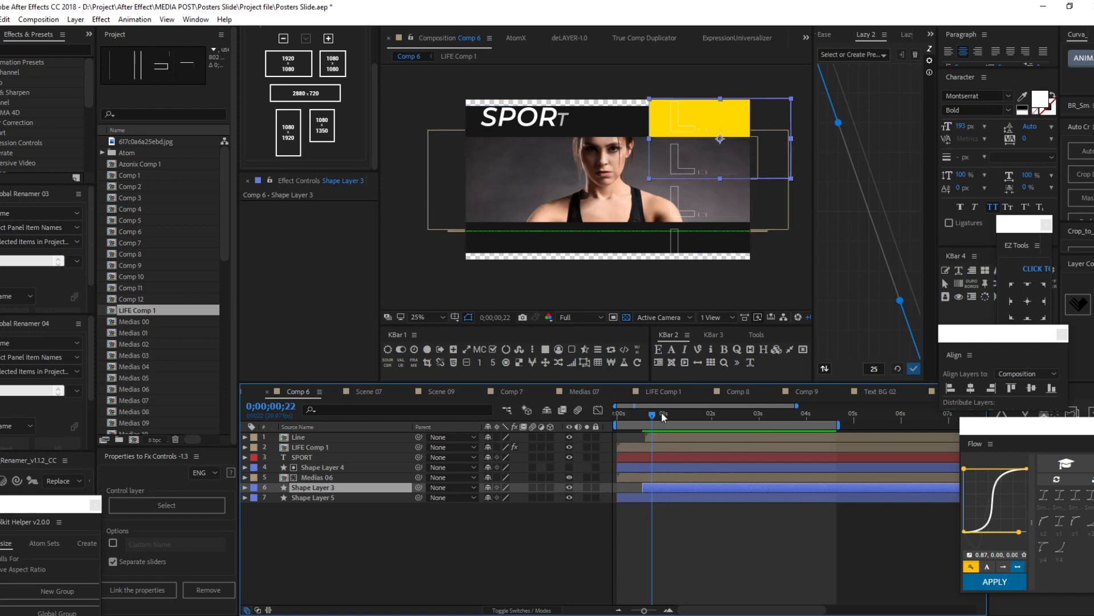
{"action": "left_click_drag", "start_coordinate": [662, 413], "coordinate": [695, 419]}
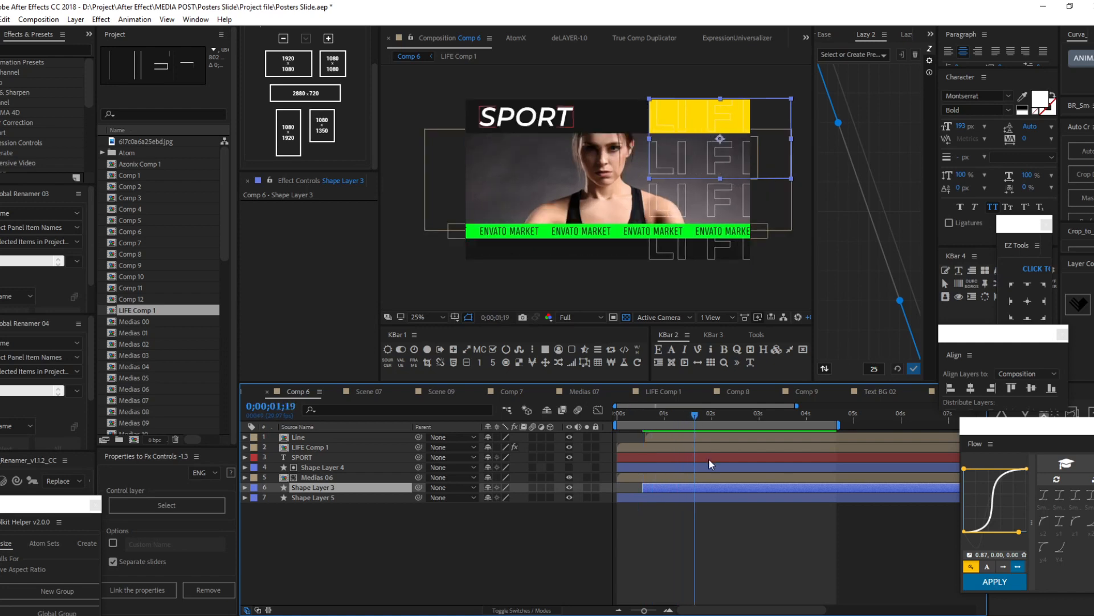
{"action": "key", "text": "alt+shift+p"}
{"action": "key", "text": "i"}
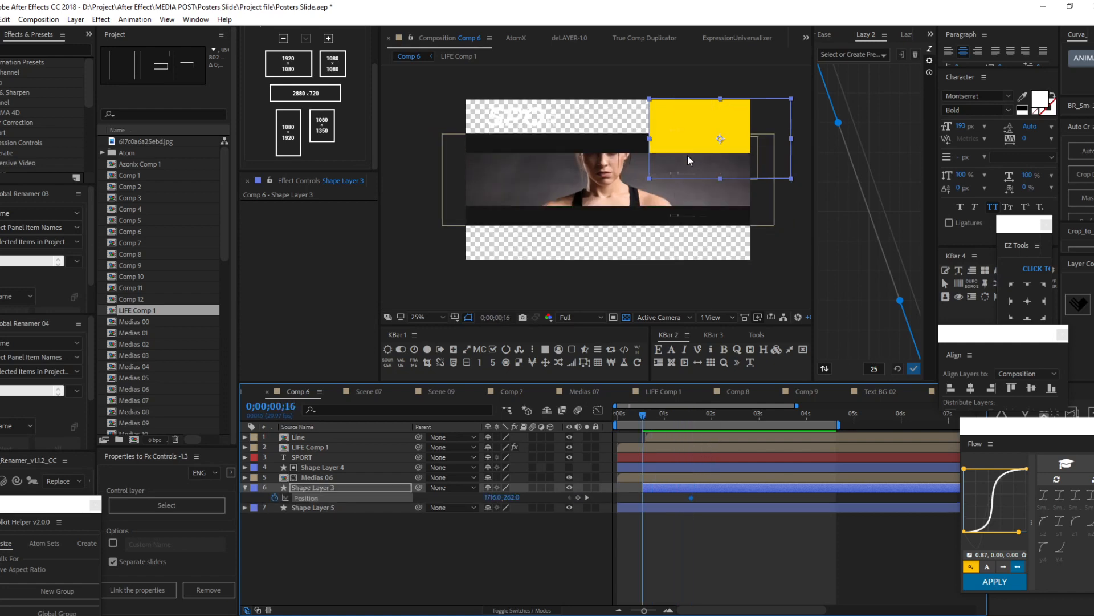
{"action": "left_click_drag", "start_coordinate": [687, 155], "coordinate": [790, 121]}
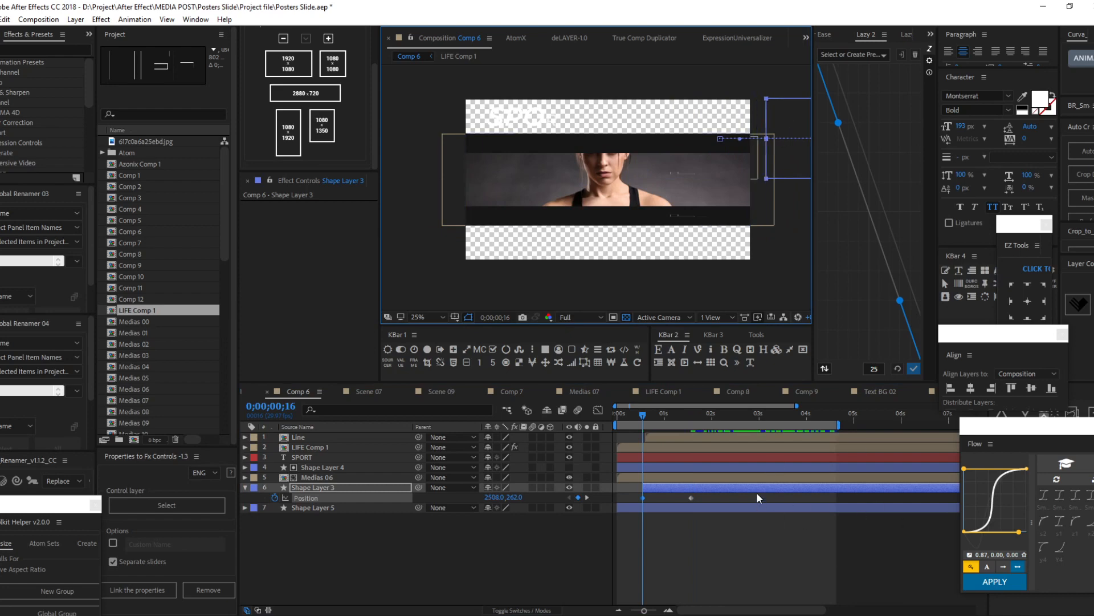
Step: Ease Shape Layer 3's Position keyframes with the Flow curve and shift the layer to start at about 0;00;00;26
{"action": "left_click", "coordinate": [826, 525]}
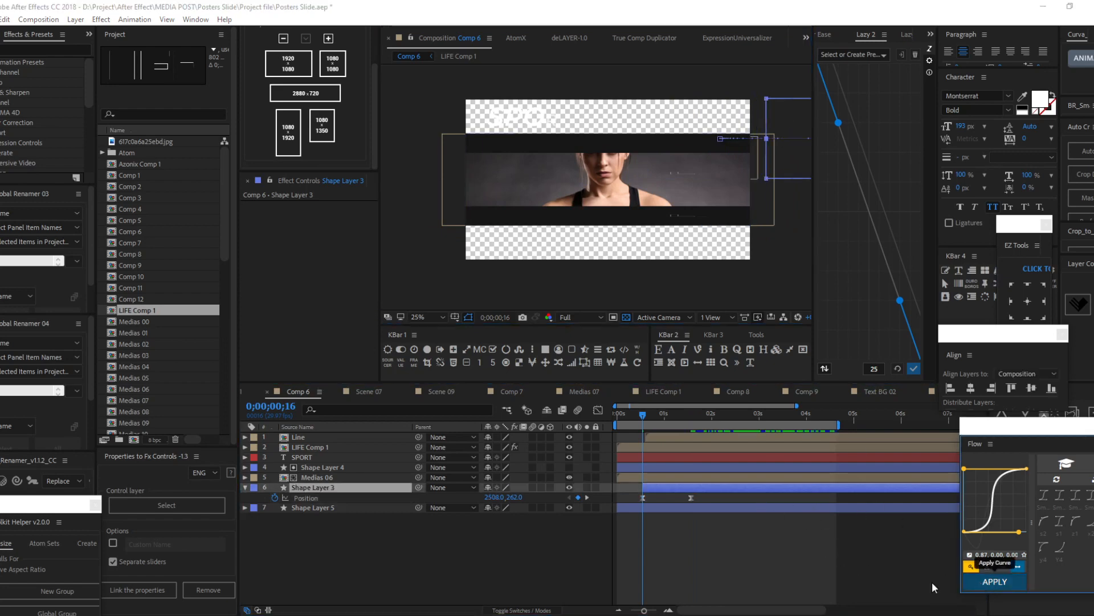
{"action": "left_click_drag", "start_coordinate": [704, 488], "coordinate": [718, 489]}
Step: Shift Shape Layer 4 and Medias 06 together to start at about 0;00;00;07, and preview from the beginning
{"action": "left_click", "coordinate": [647, 477]}
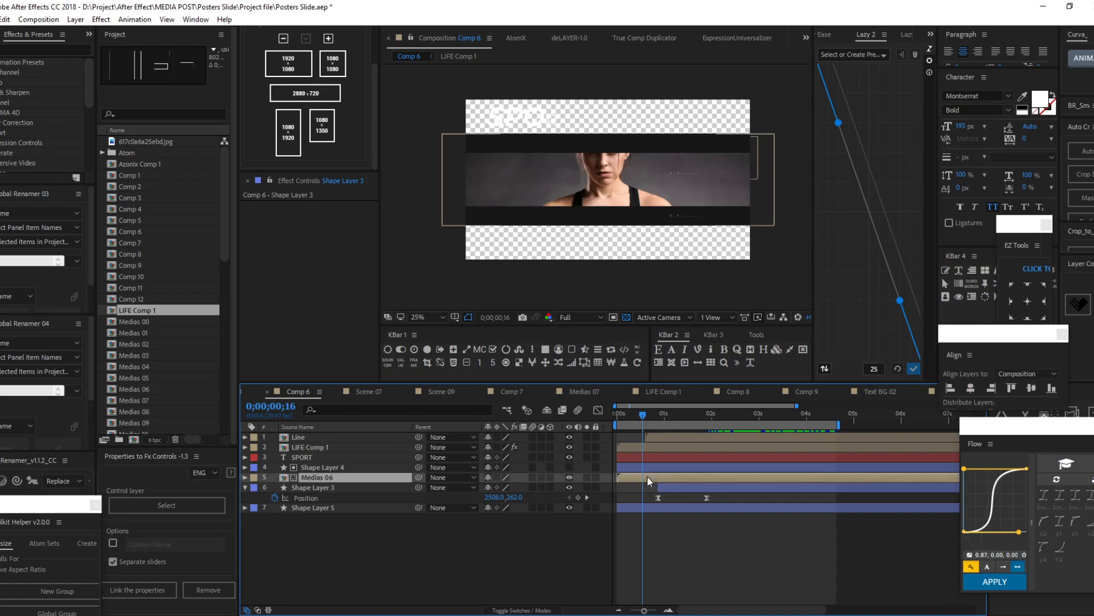
{"action": "left_click", "coordinate": [656, 467], "text": "ctrl"}
{"action": "left_click_drag", "start_coordinate": [656, 465], "coordinate": [667, 464]}
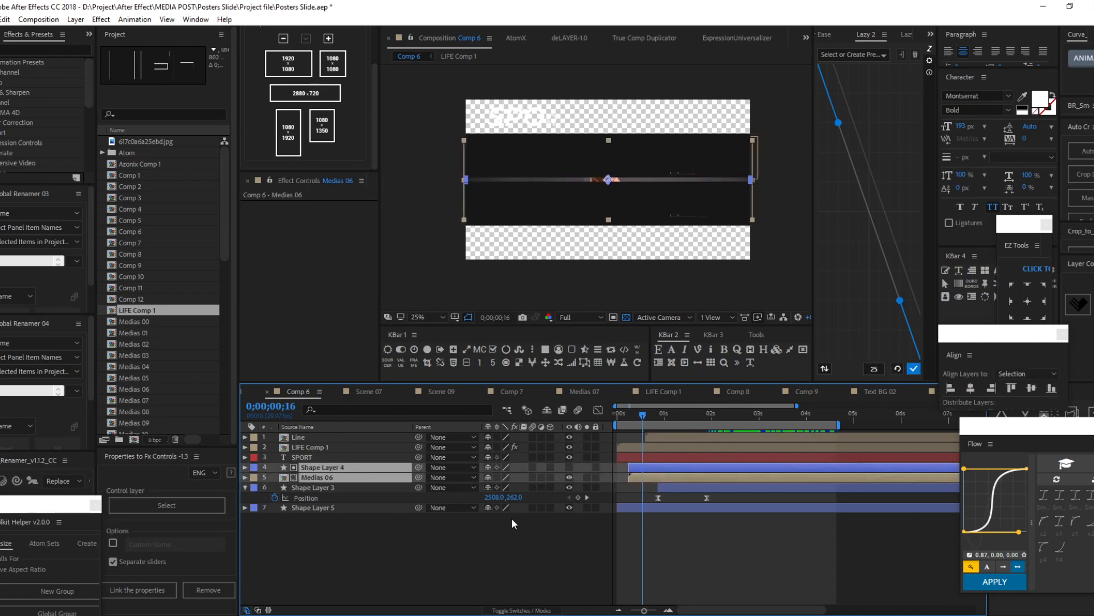
{"action": "left_click", "coordinate": [618, 414]}
{"action": "key", "text": "space"}
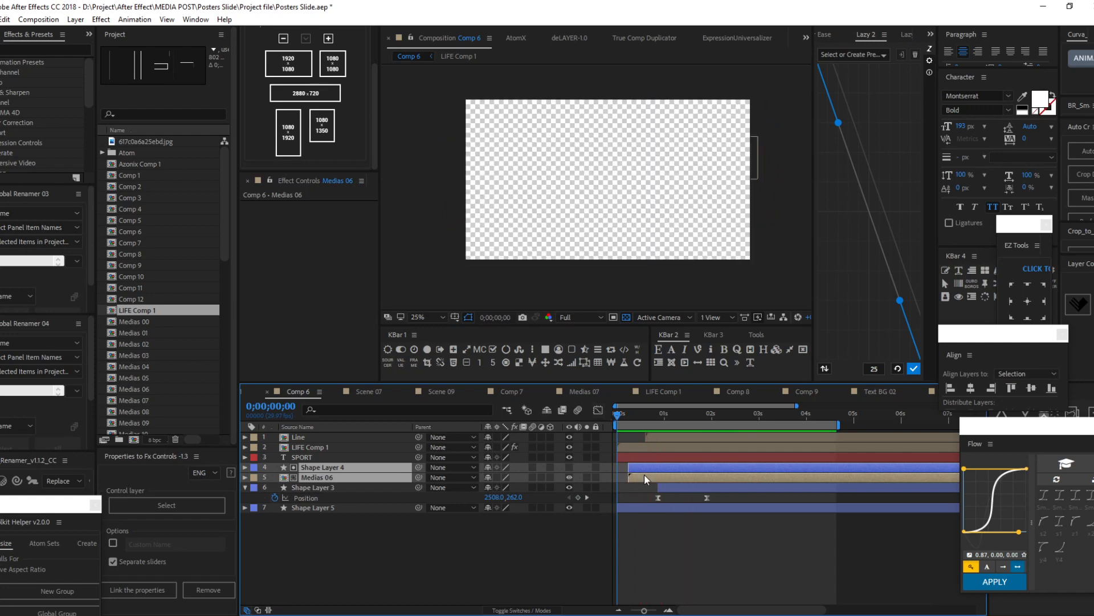
Step: Shift Shape Layer 4 and Medias 06 to start at about 0;00;00;10, and the Line layer to start at about 0;00;01;00
{"action": "left_click_drag", "start_coordinate": [644, 474], "coordinate": [648, 473]}
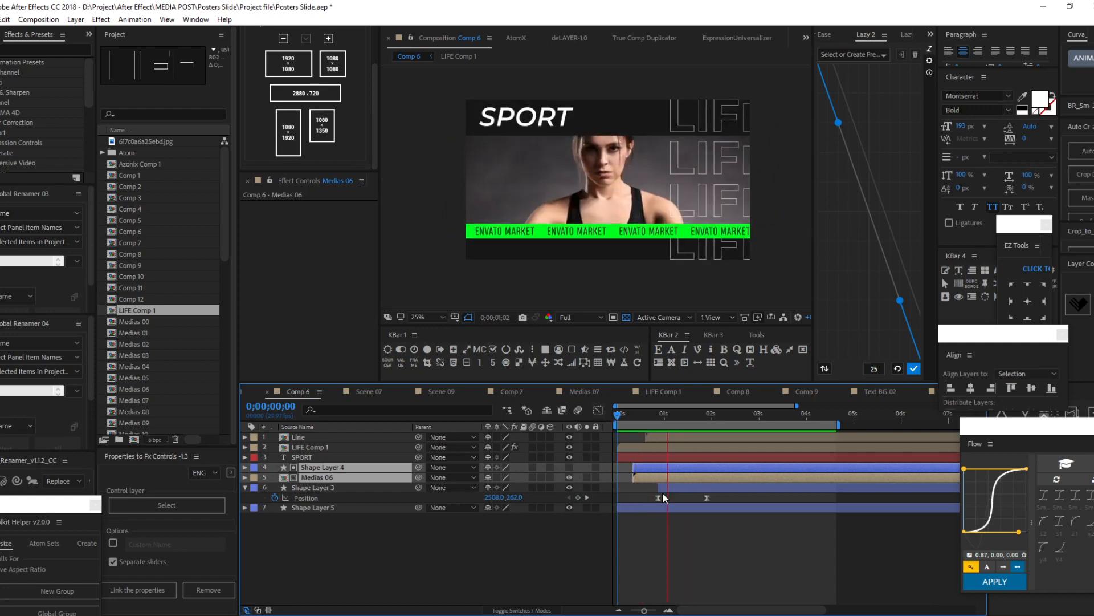
{"action": "left_click", "coordinate": [632, 415]}
{"action": "left_click", "coordinate": [656, 438]}
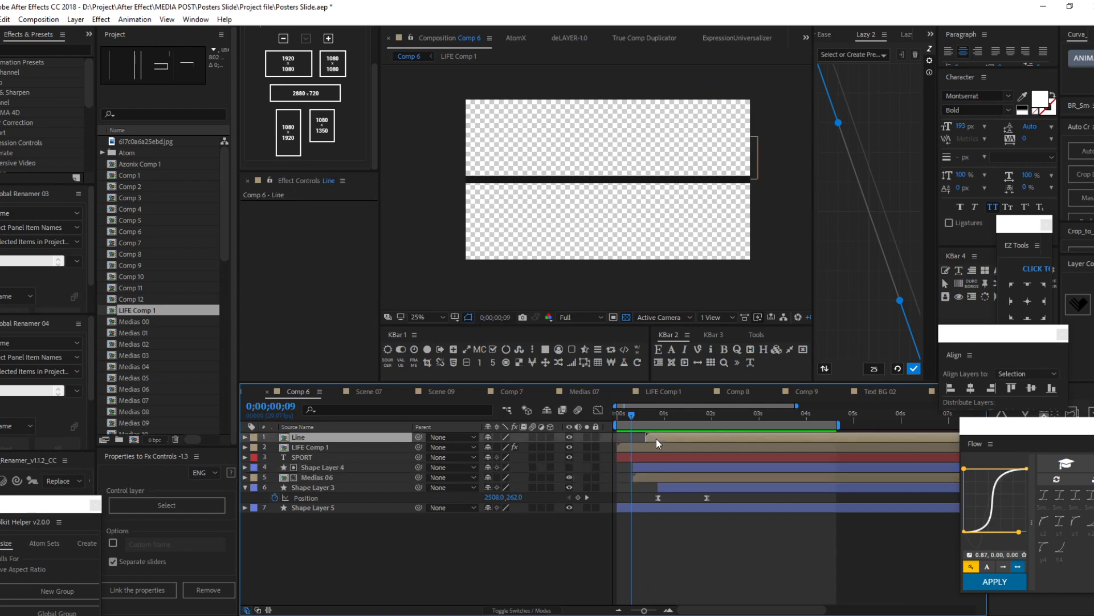
{"action": "key", "text": "i"}
{"action": "left_click_drag", "start_coordinate": [662, 438], "coordinate": [682, 438]}
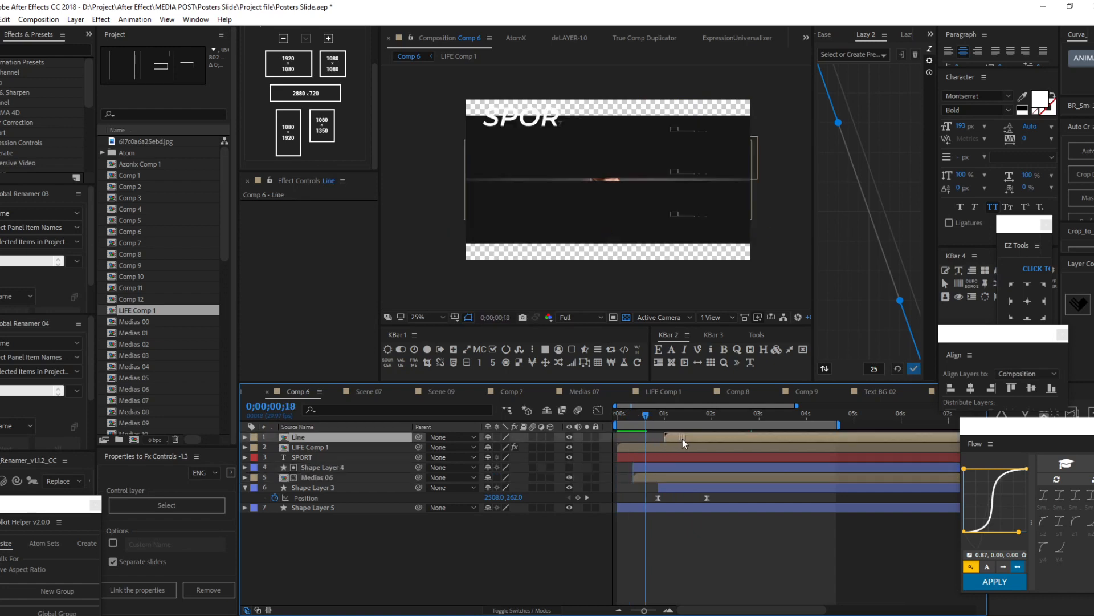
{"action": "key", "text": "u"}
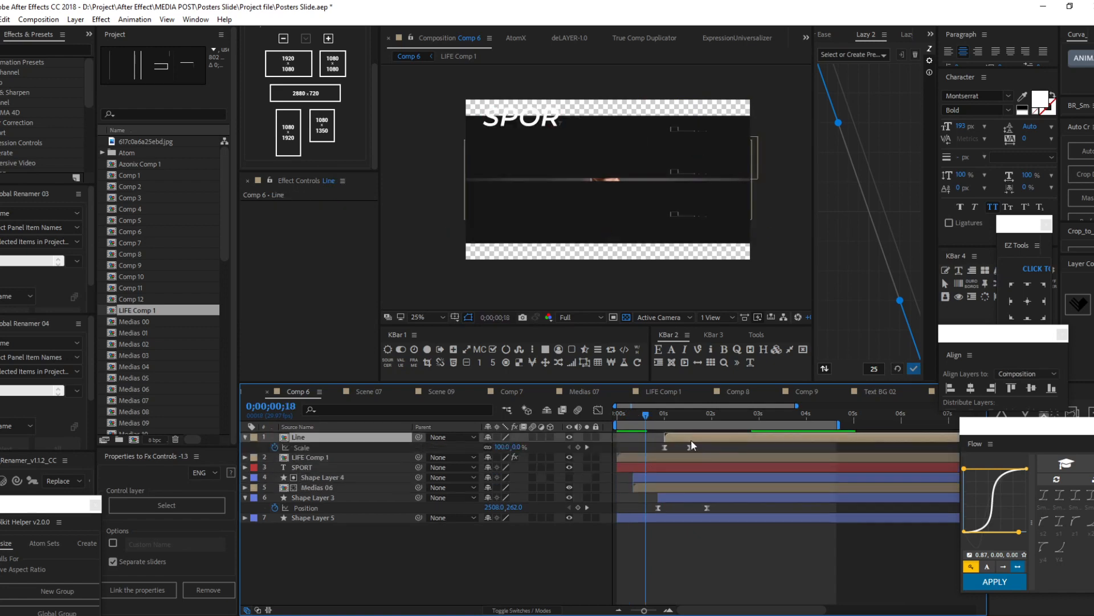
{"action": "key", "text": "u"}
Step: Shift LIFE Comp 1 to start at about 0;00;00;20 and the SPORT text layer to start at about 0;00;00;23
{"action": "left_click", "coordinate": [654, 449]}
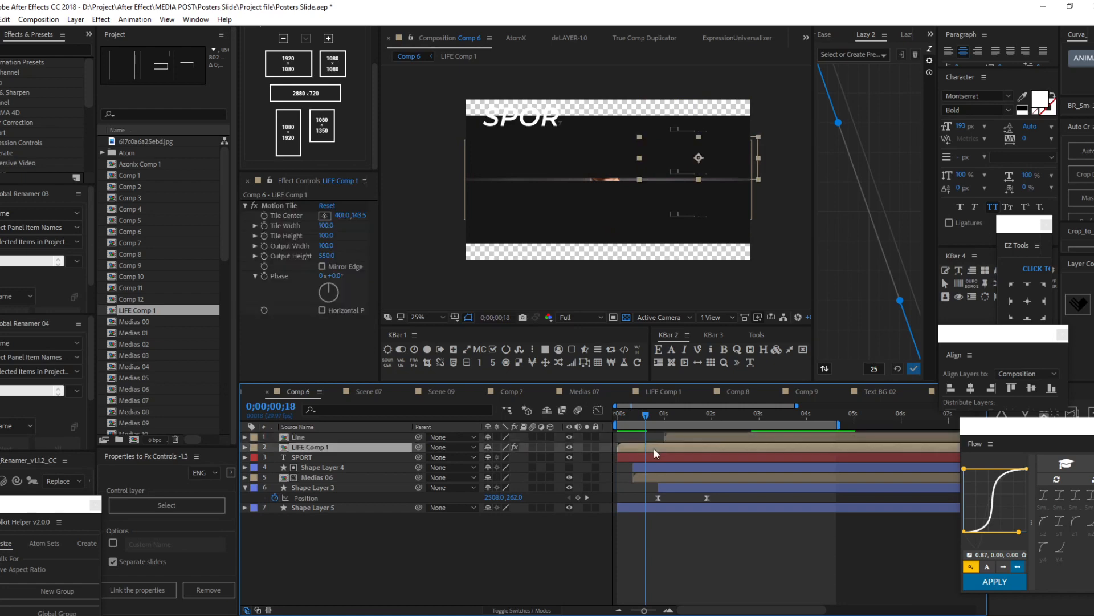
{"action": "left_click", "coordinate": [654, 457]}
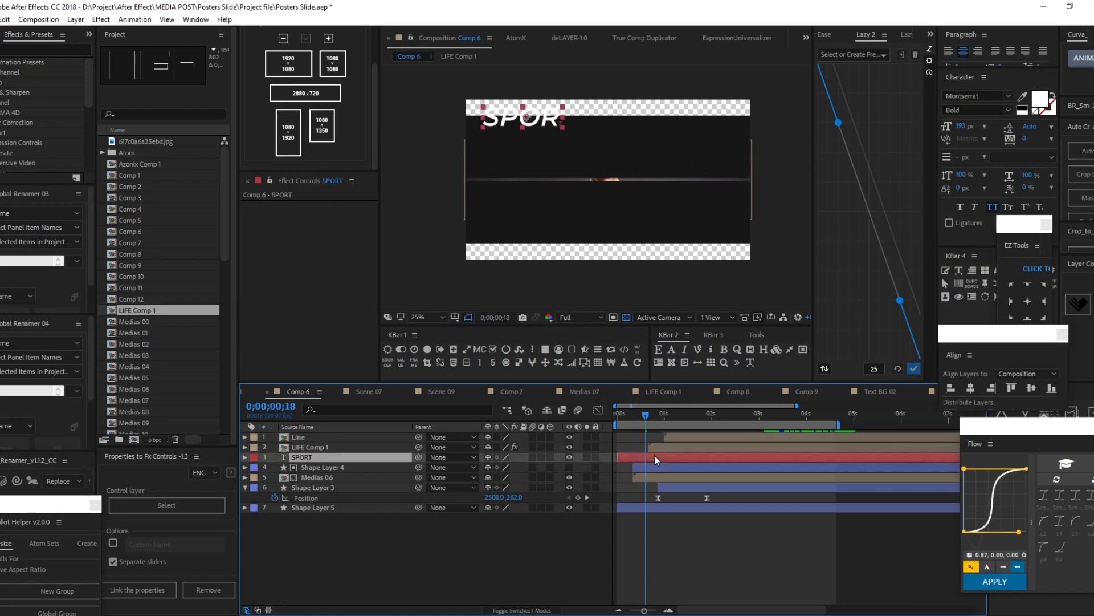
{"action": "left_click_drag", "start_coordinate": [653, 461], "coordinate": [693, 457]}
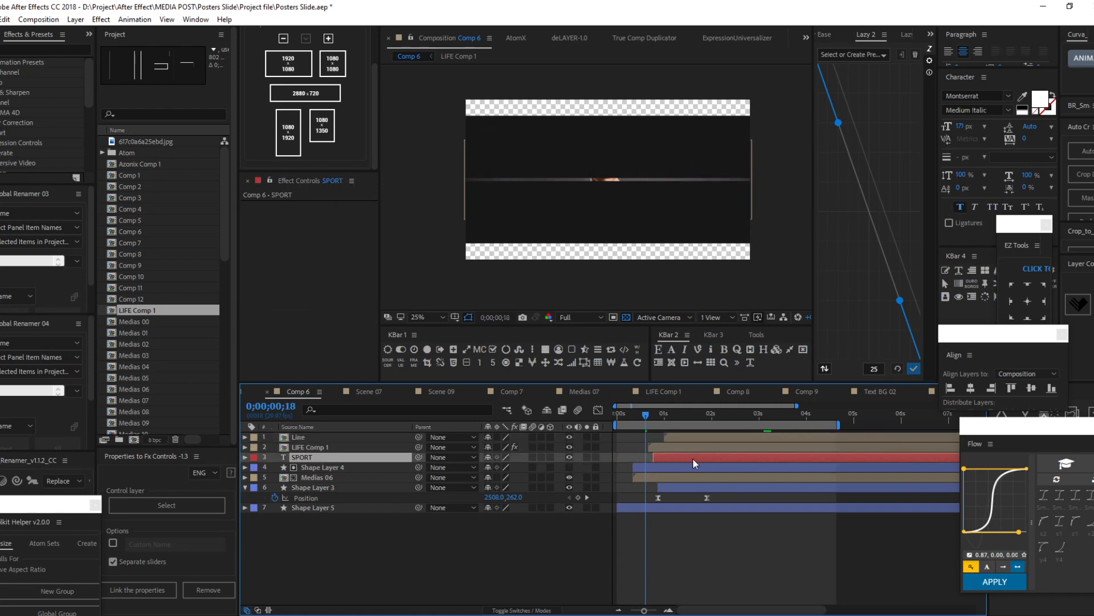
Step: Delay SPORT to about 0;00;01;02 and both Line and Shape Layer 3 to about 0;00;01;16, and preview from the beginning
{"action": "left_click", "coordinate": [687, 446]}
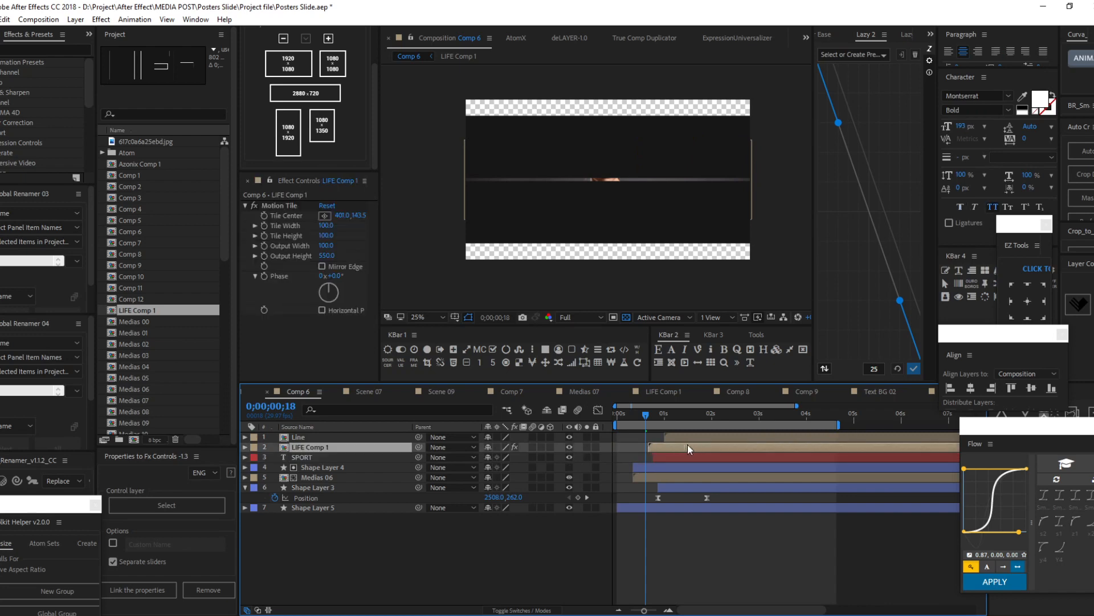
{"action": "left_click_drag", "start_coordinate": [688, 457], "coordinate": [711, 439]}
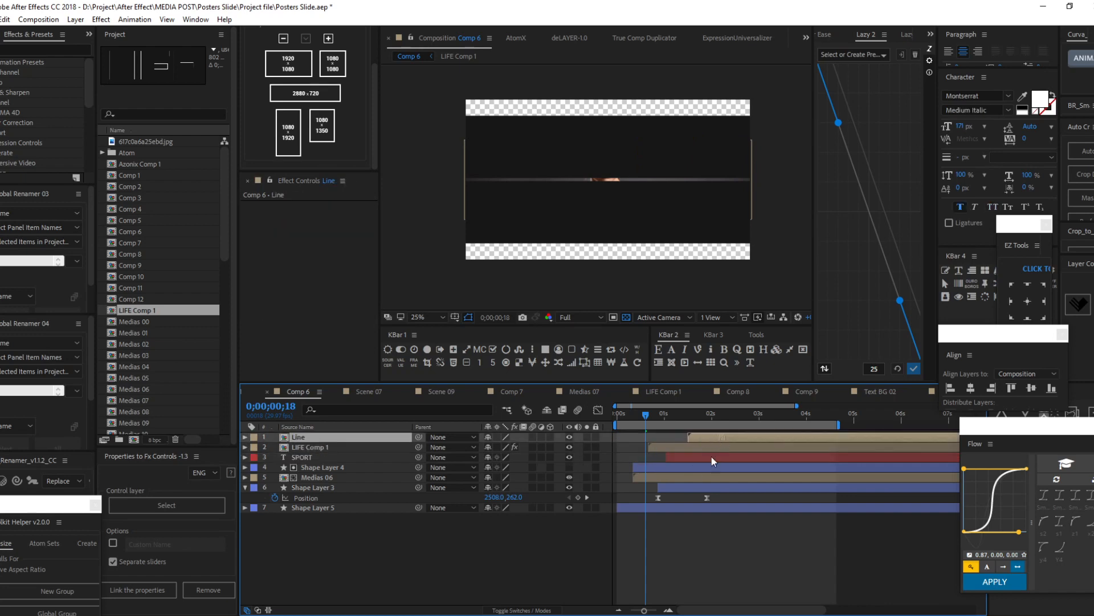
{"action": "left_click_drag", "start_coordinate": [697, 486], "coordinate": [730, 487]}
{"action": "key", "text": "space"}
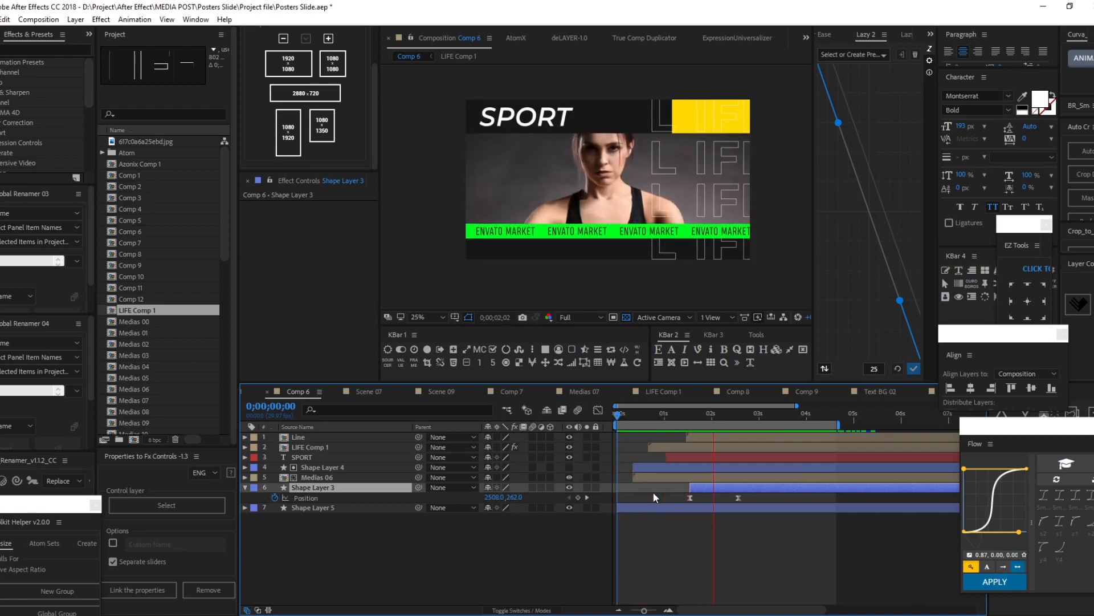
Step: Delay SPORT to start at about 0;00;01;24 and Shape Layer 3 to about 0;00;02;00, and preview the timing
{"action": "left_click_drag", "start_coordinate": [645, 415], "coordinate": [742, 423]}
{"action": "left_click_drag", "start_coordinate": [694, 457], "coordinate": [765, 468]}
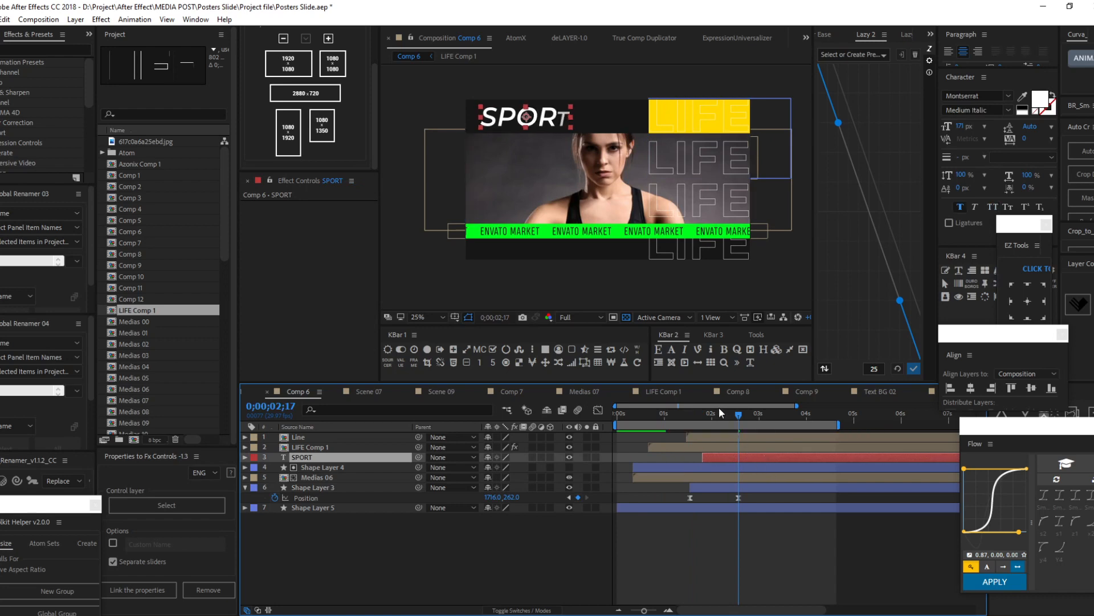
{"action": "left_click_drag", "start_coordinate": [685, 414], "coordinate": [719, 420]}
{"action": "mouse_move", "coordinate": [729, 486]}
{"action": "left_mouse_down"}
{"action": "mouse_move", "coordinate": [751, 487]}
{"action": "mouse_move", "coordinate": [729, 487]}
{"action": "left_mouse_up"}
{"action": "left_click_drag", "start_coordinate": [686, 409], "coordinate": [687, 418]}
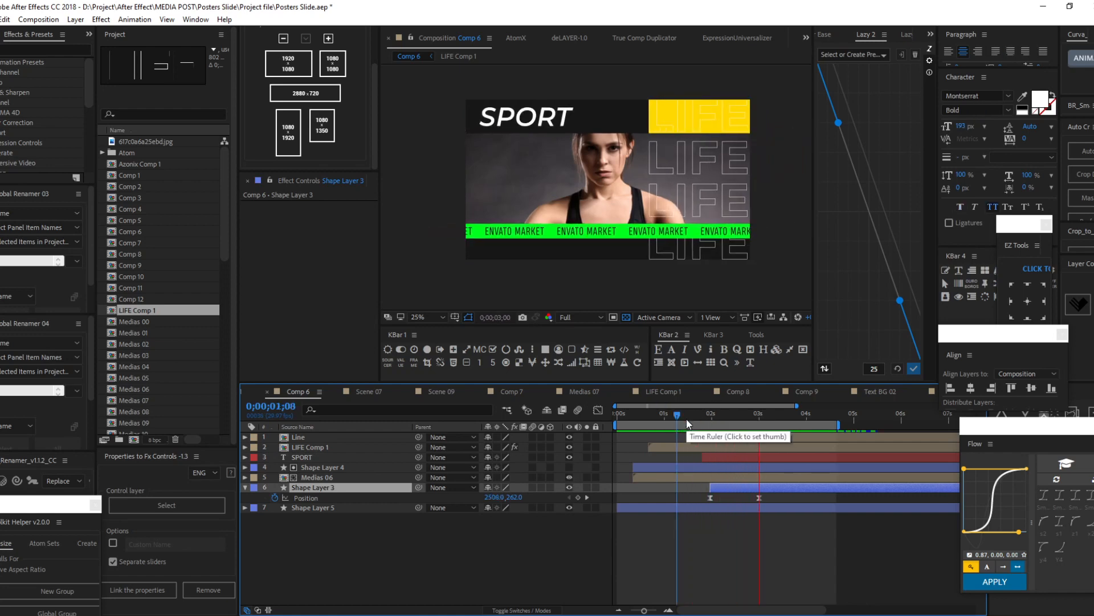
Step: Lengthen Shape Layer 3's Position animation to about 1 second 10 frames and shift the layer to start at about 0;00;01;23
{"action": "key", "text": "space"}
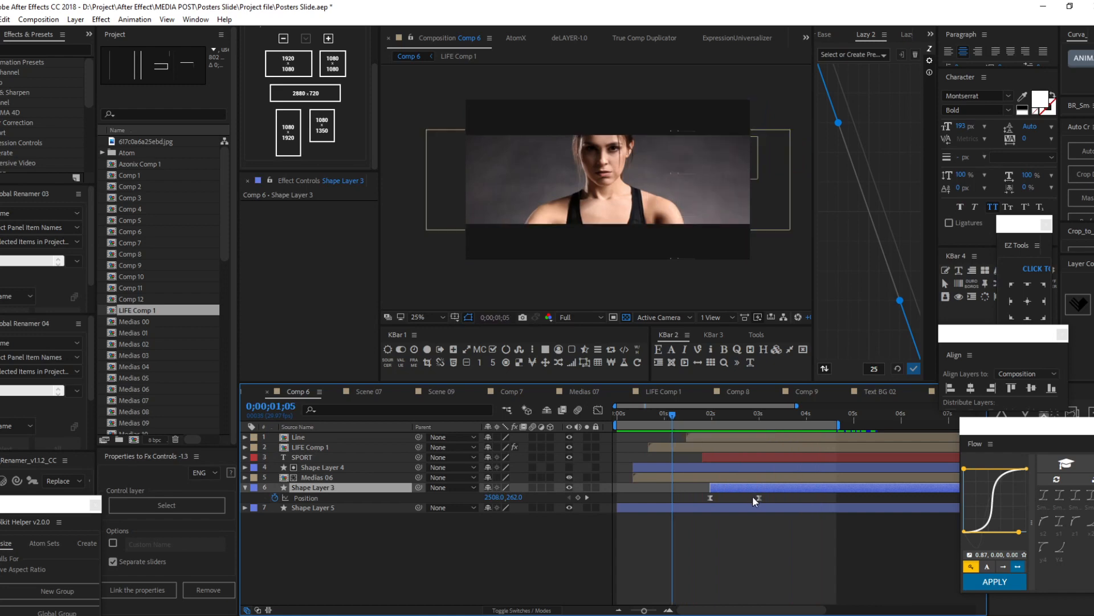
{"action": "mouse_move", "coordinate": [758, 497]}
{"action": "left_mouse_down"}
{"action": "mouse_move", "coordinate": [768, 499]}
{"action": "mouse_move", "coordinate": [746, 495]}
{"action": "left_mouse_up"}
{"action": "key", "text": "space"}
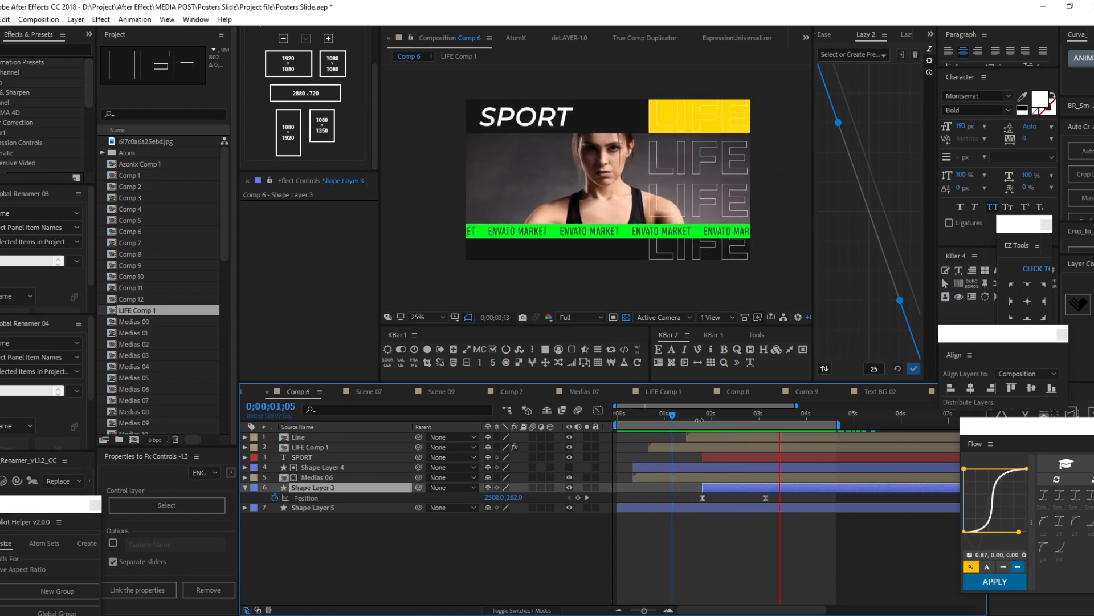
{"action": "left_click_drag", "start_coordinate": [728, 486], "coordinate": [714, 490]}
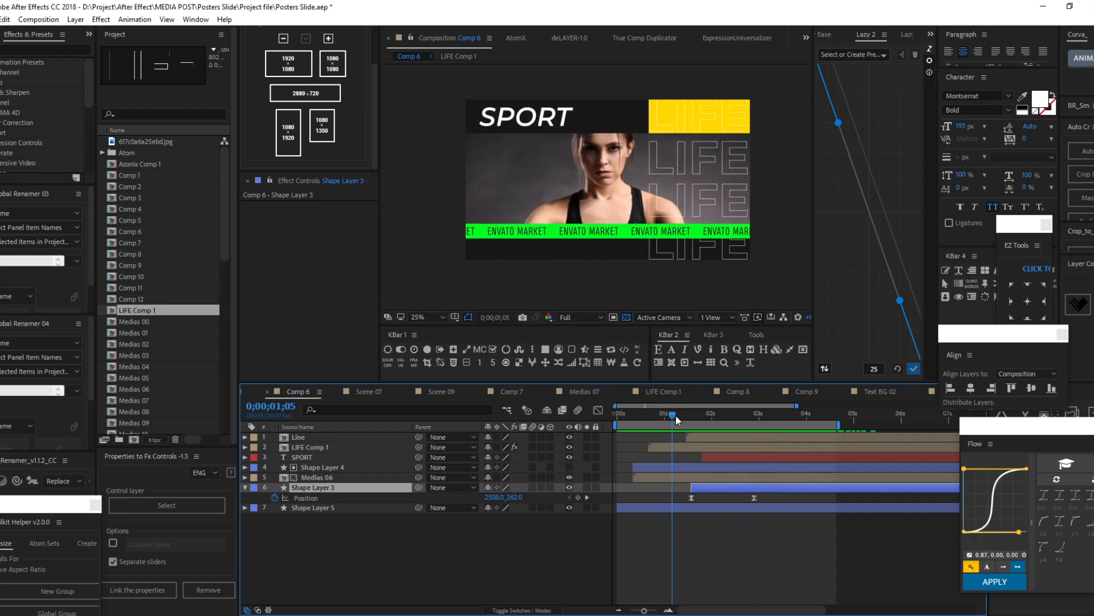
{"action": "left_click_drag", "start_coordinate": [716, 488], "coordinate": [724, 487]}
Step: Preview the animation and delay the SPORT text layer to start at about 0;00;02;04
{"action": "key", "text": "space"}
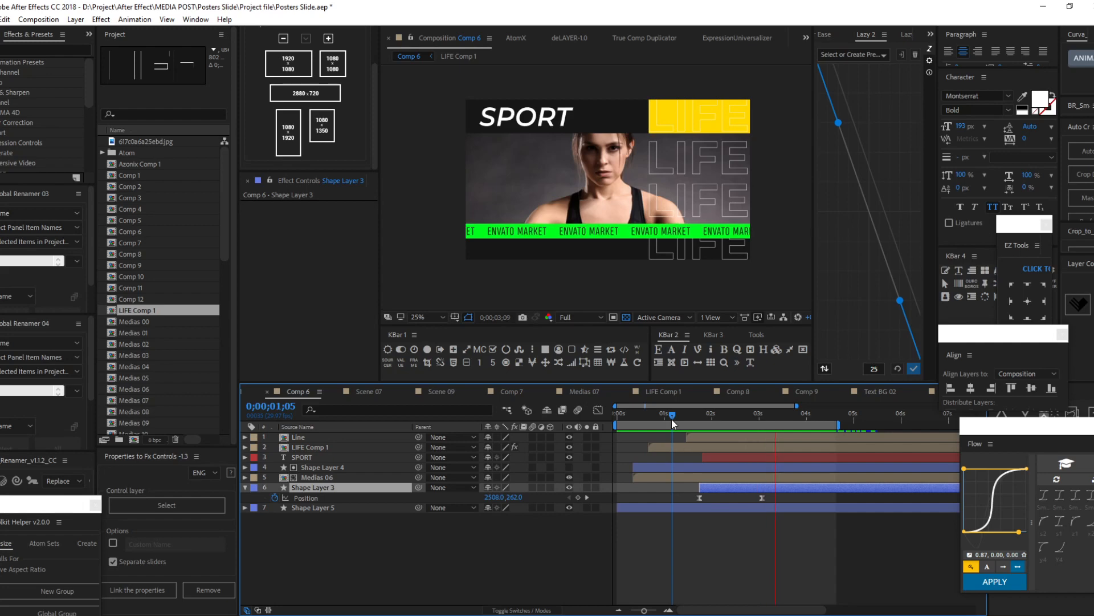
{"action": "left_click_drag", "start_coordinate": [746, 459], "coordinate": [763, 458]}
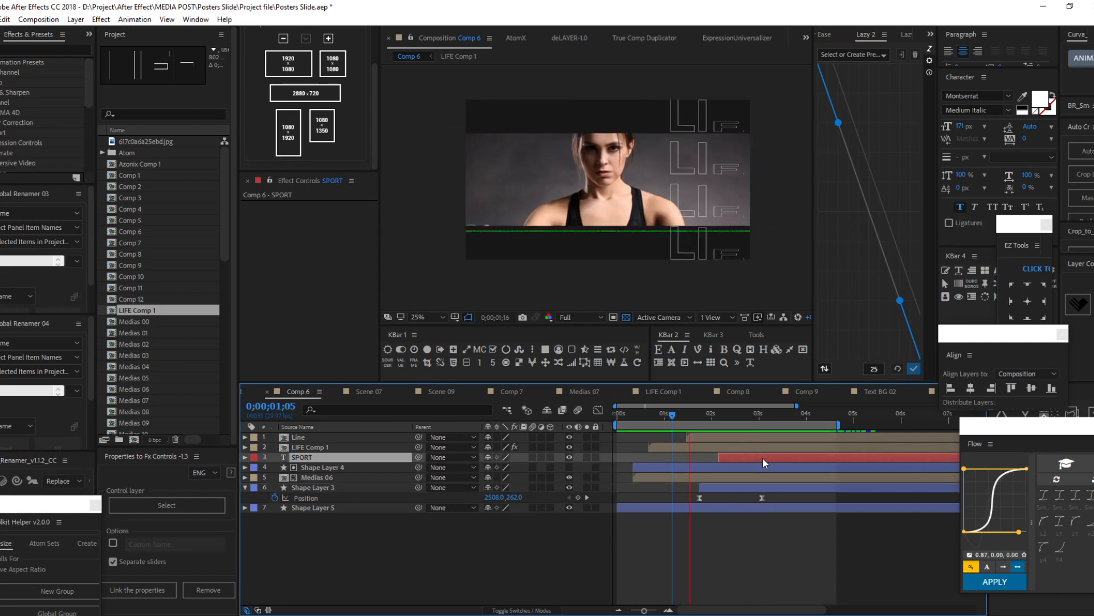